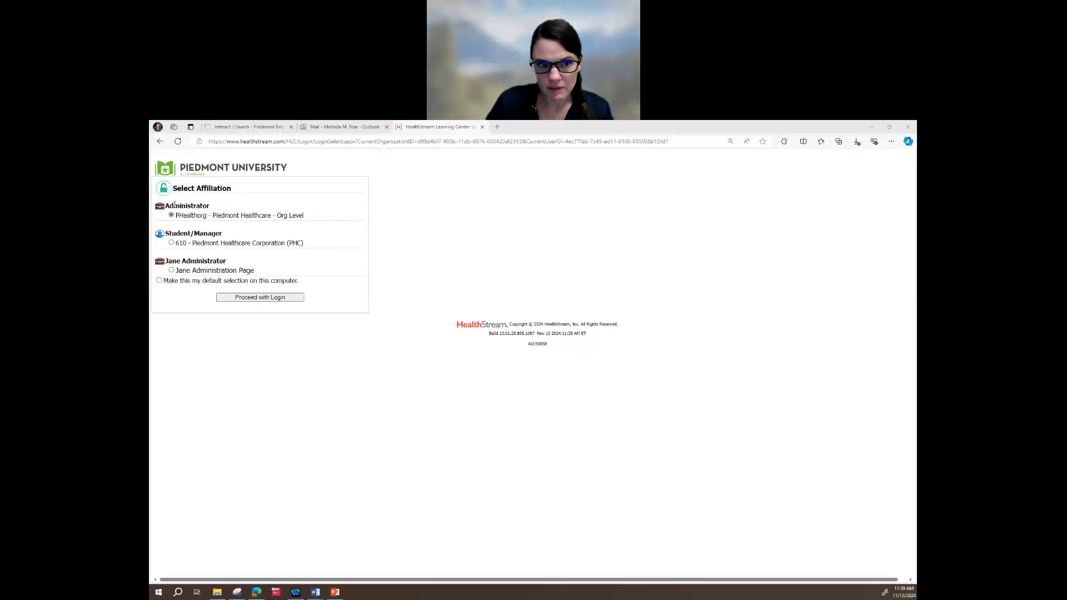
- Log in with the Administrator affiliation to reach the admin Site Map
{"action": "left_click", "coordinate": [262, 297]}
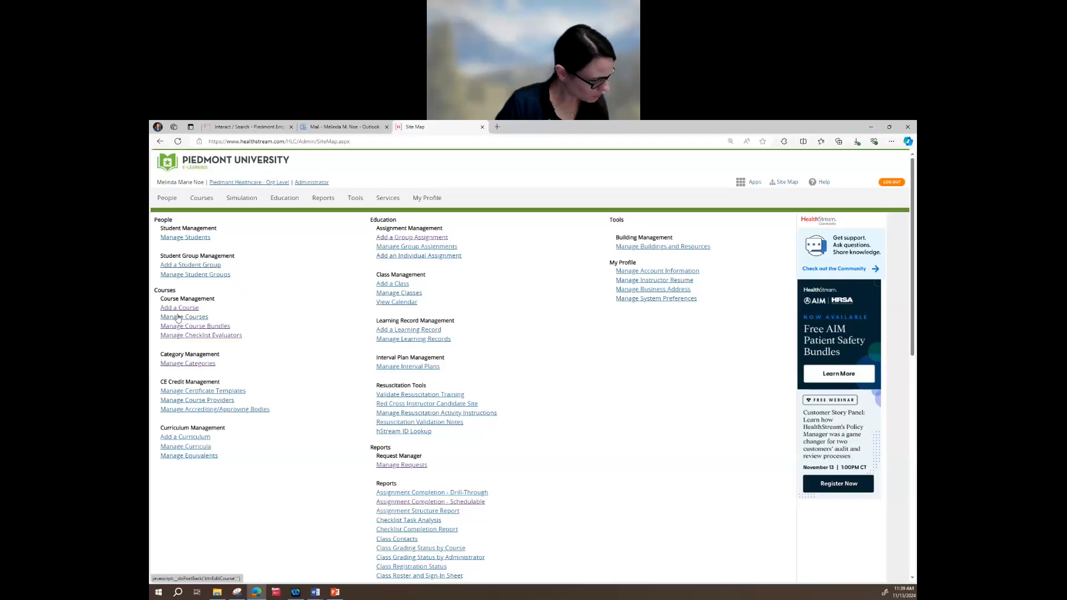
- Search Manage Courses for 'checklist template' and open the Initial Unit-Based Competency Checklist template
{"action": "left_click", "coordinate": [178, 317]}
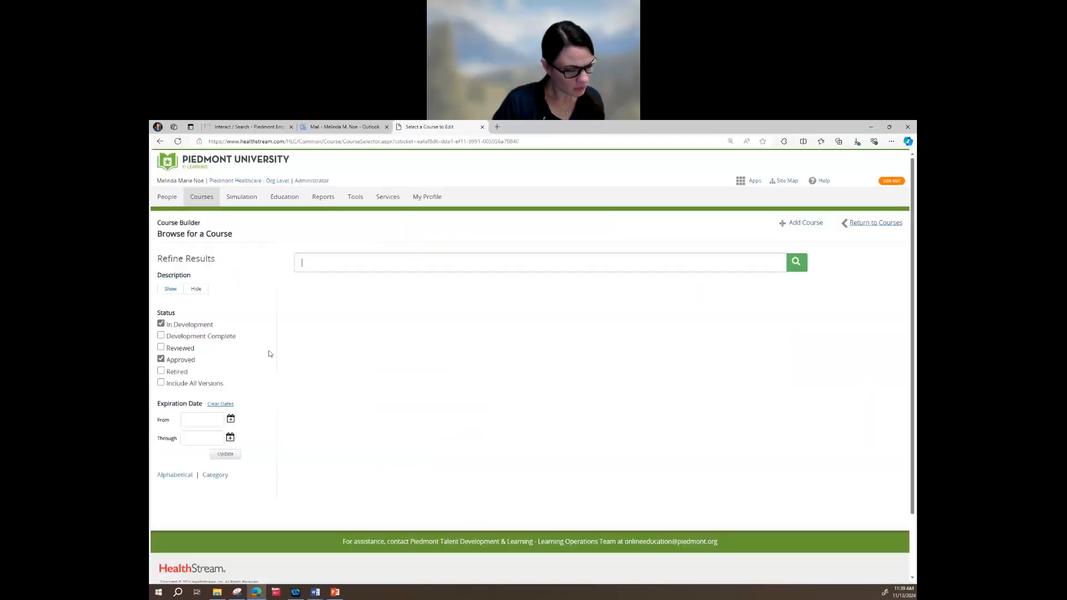
{"action": "left_click", "coordinate": [342, 266]}
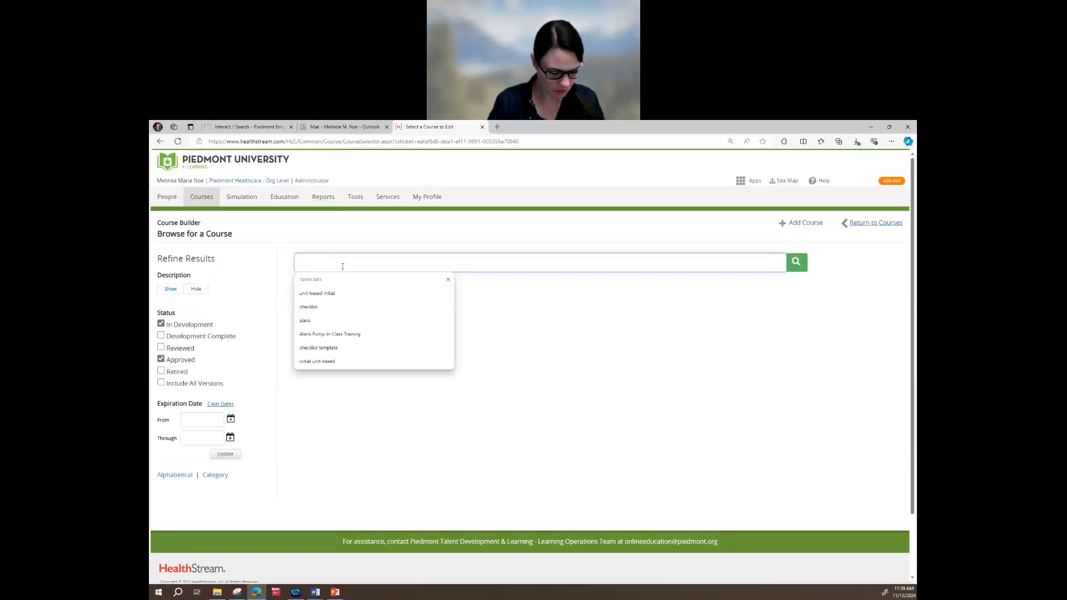
{"action": "type", "text": "che"}
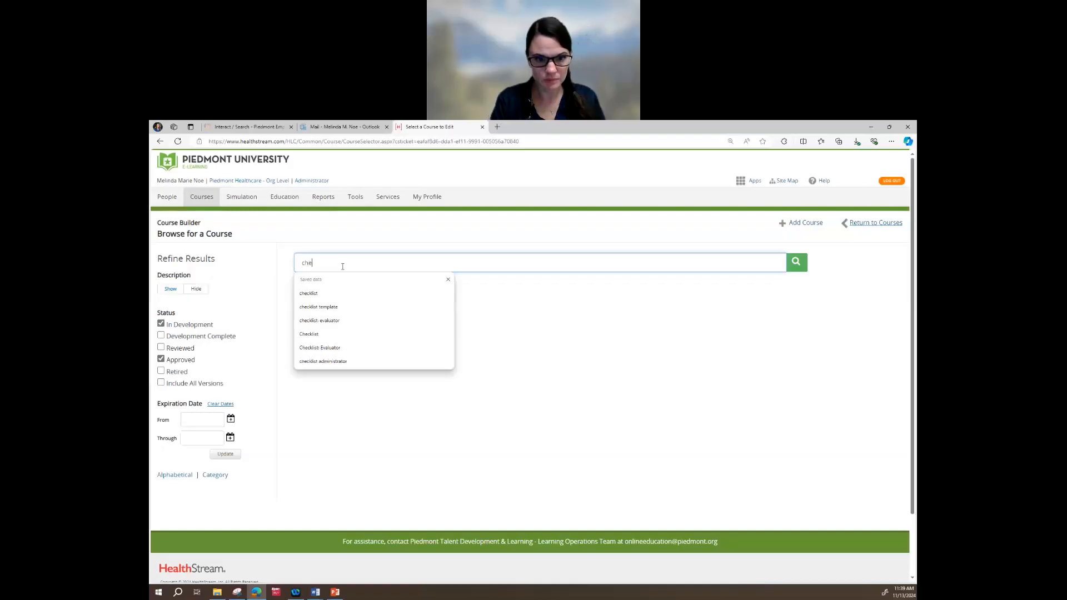
{"action": "type", "text": "cklist temp"}
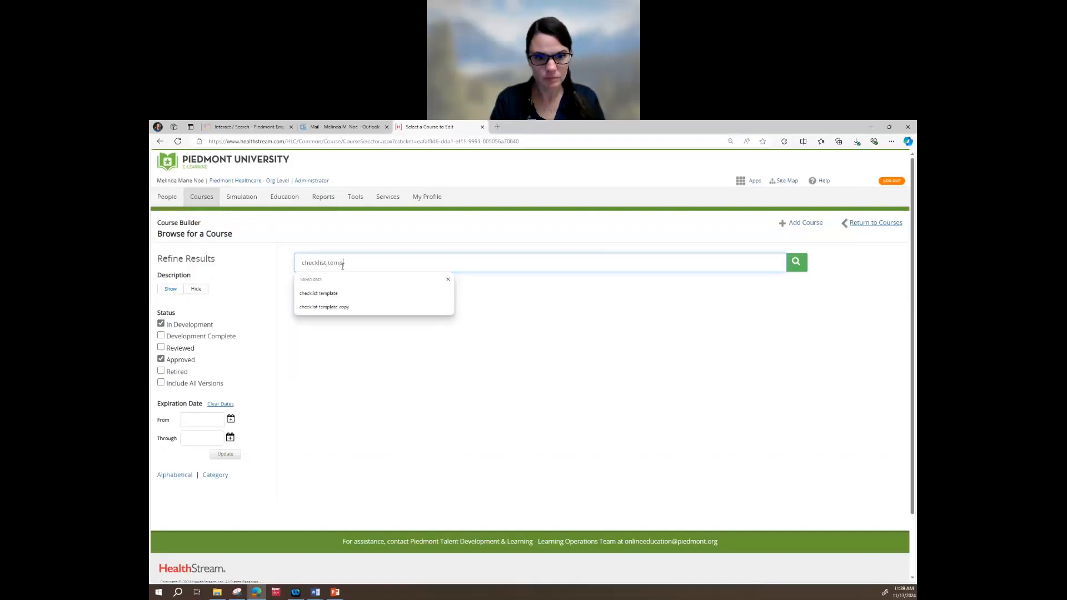
{"action": "key", "text": "Down"}
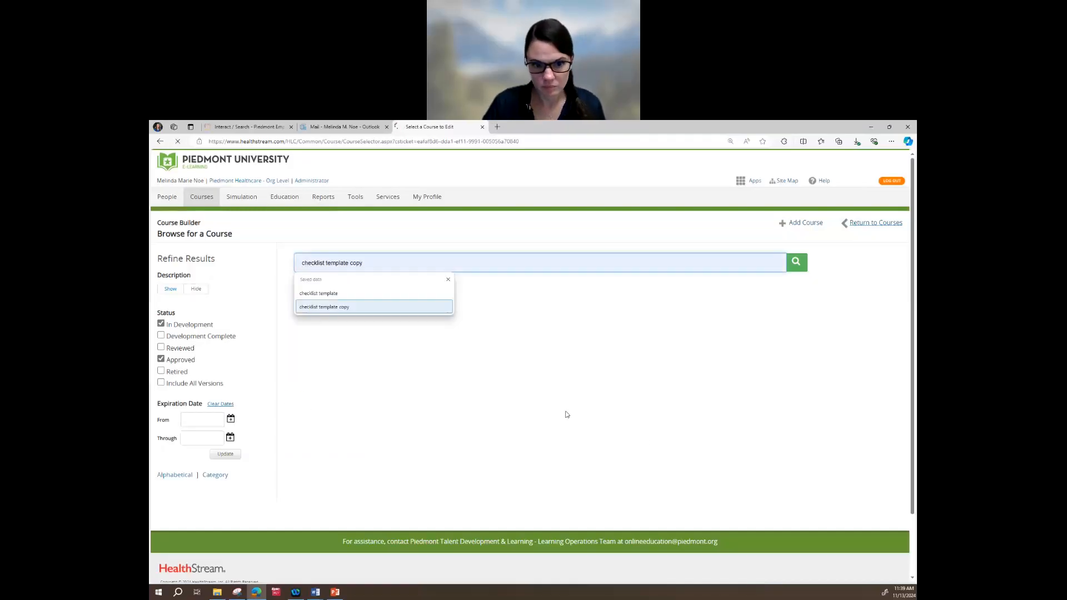
{"action": "key", "text": "Return"}
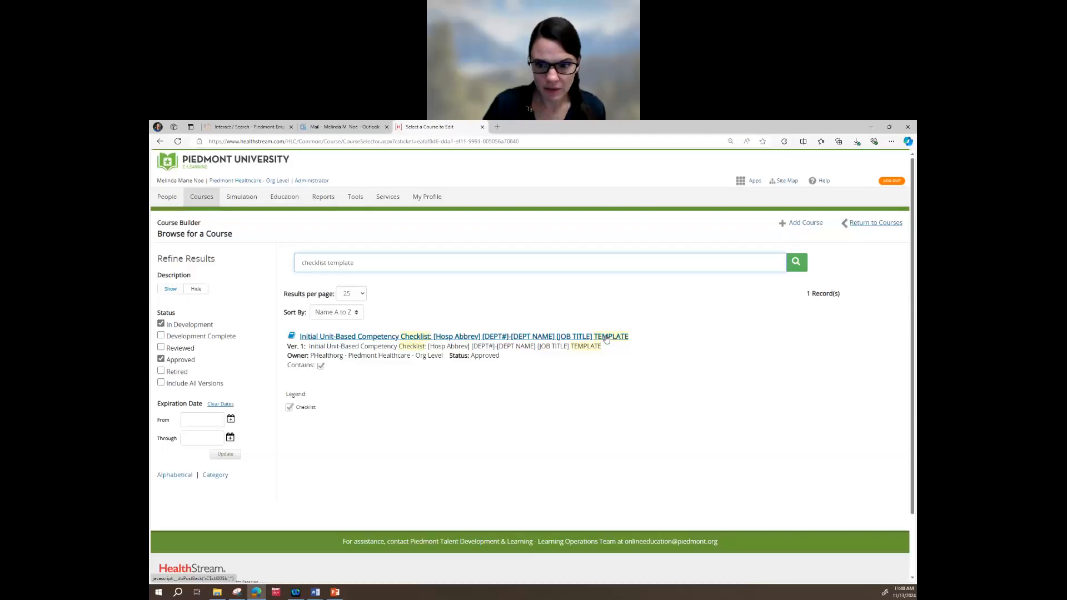
{"action": "left_click", "coordinate": [607, 339]}
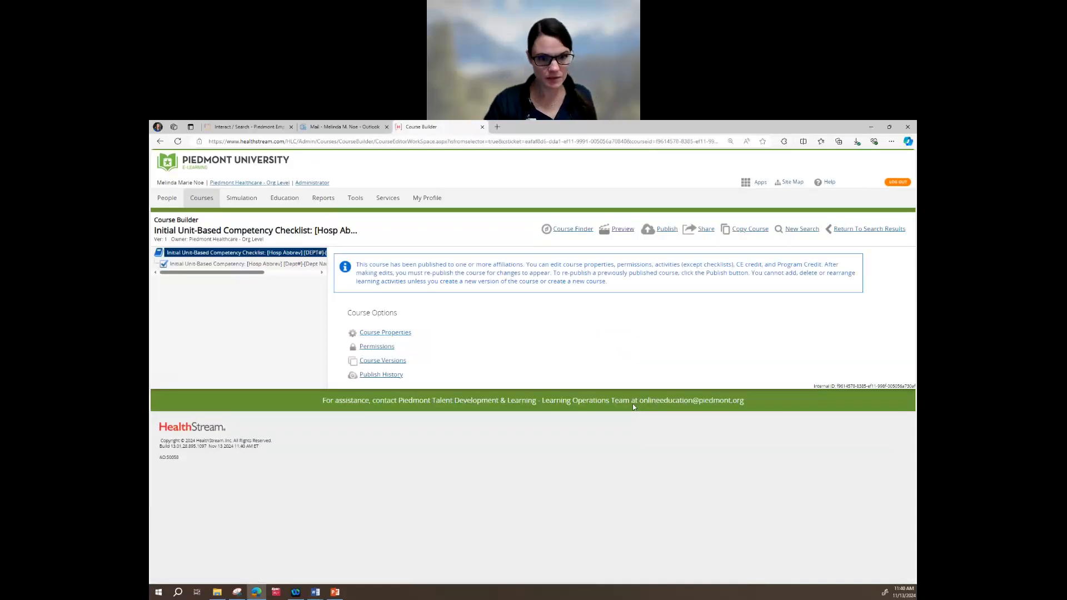
- Copy the checklist template course and confirm, opening the TEMPLATE-COPY course properties
{"action": "left_click", "coordinate": [746, 231]}
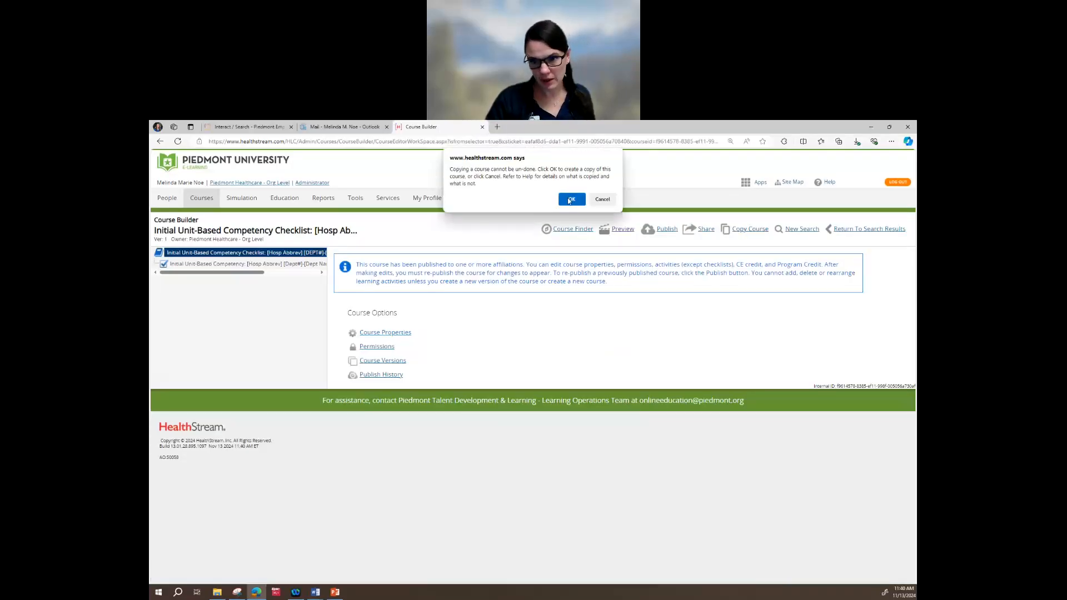
{"action": "left_click", "coordinate": [571, 200]}
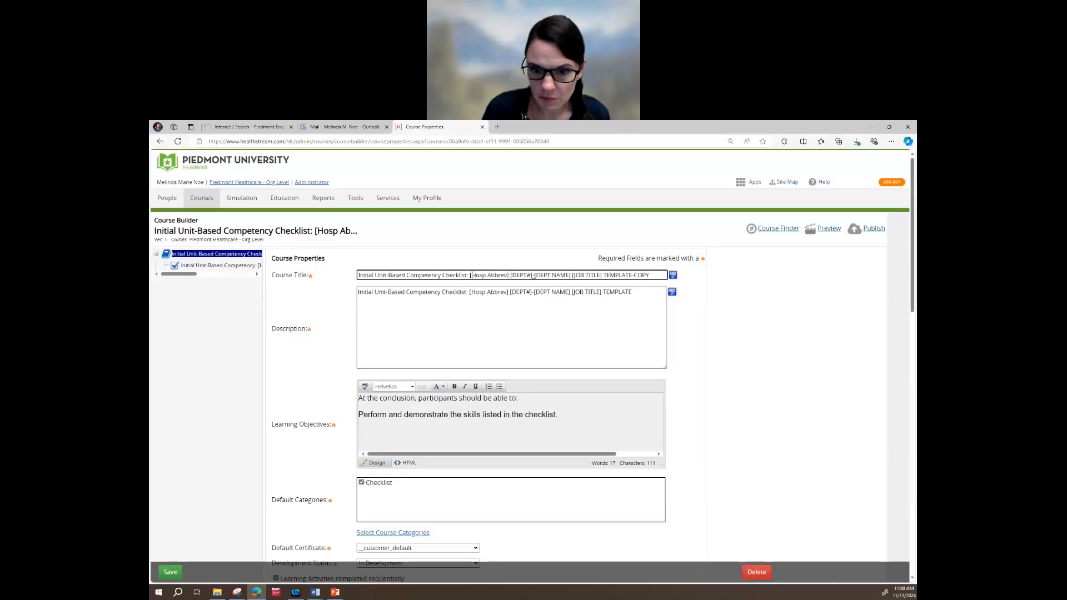
- Replace the title's hospital, department number and department name placeholders with PAM, 60010 - and Med Surg
{"action": "left_click_drag", "start_coordinate": [470, 275], "coordinate": [507, 275]}
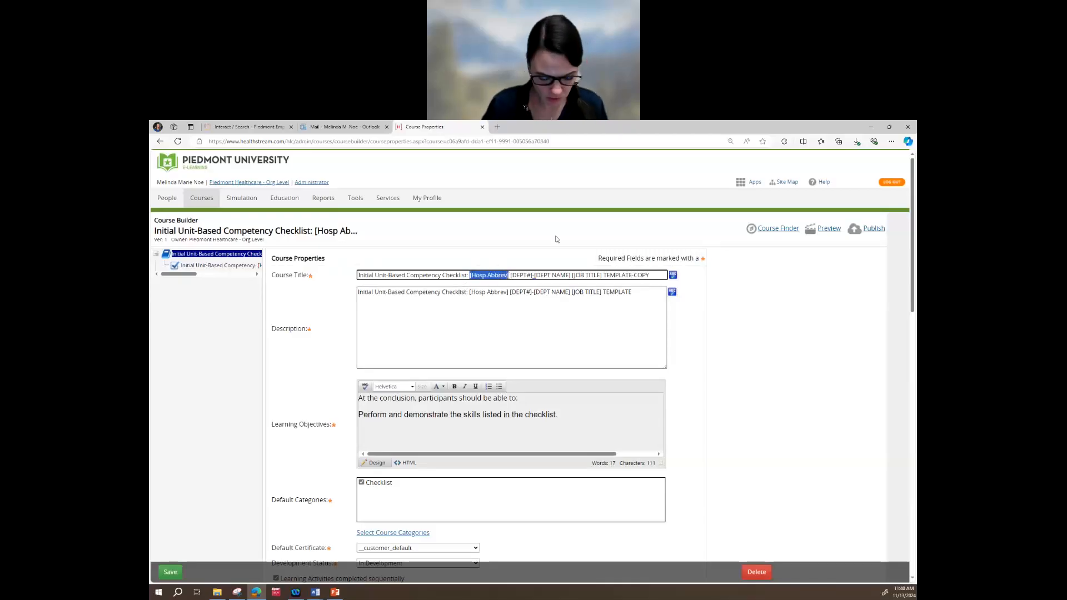
{"action": "type", "text": "PAM"}
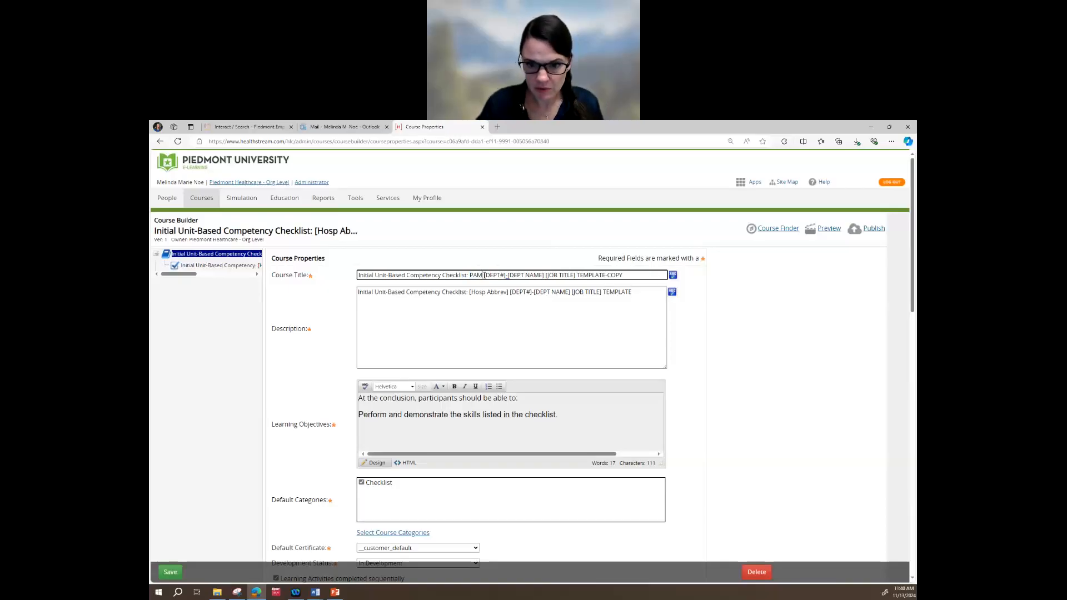
{"action": "left_click_drag", "start_coordinate": [484, 275], "coordinate": [505, 275]}
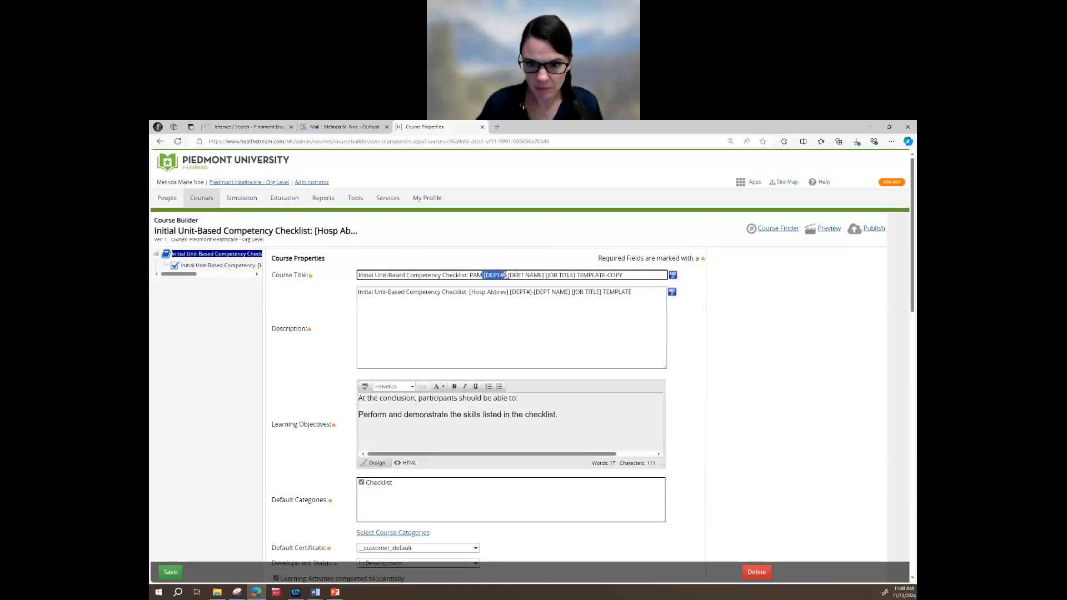
{"action": "key", "text": "BackSpace"}
{"action": "key", "text": "Delete"}
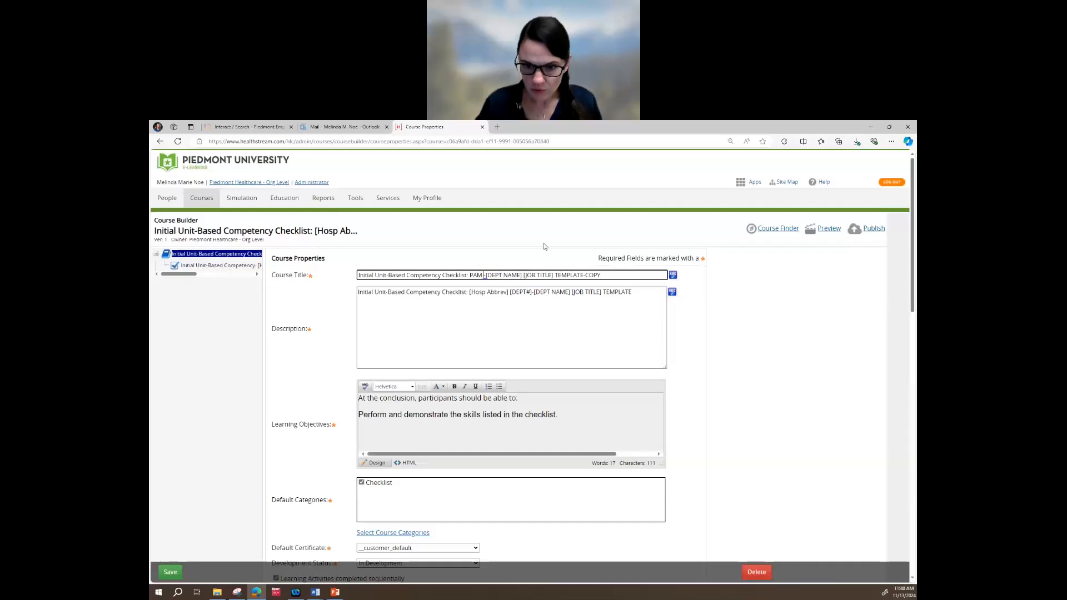
{"action": "type", "text": "60010"}
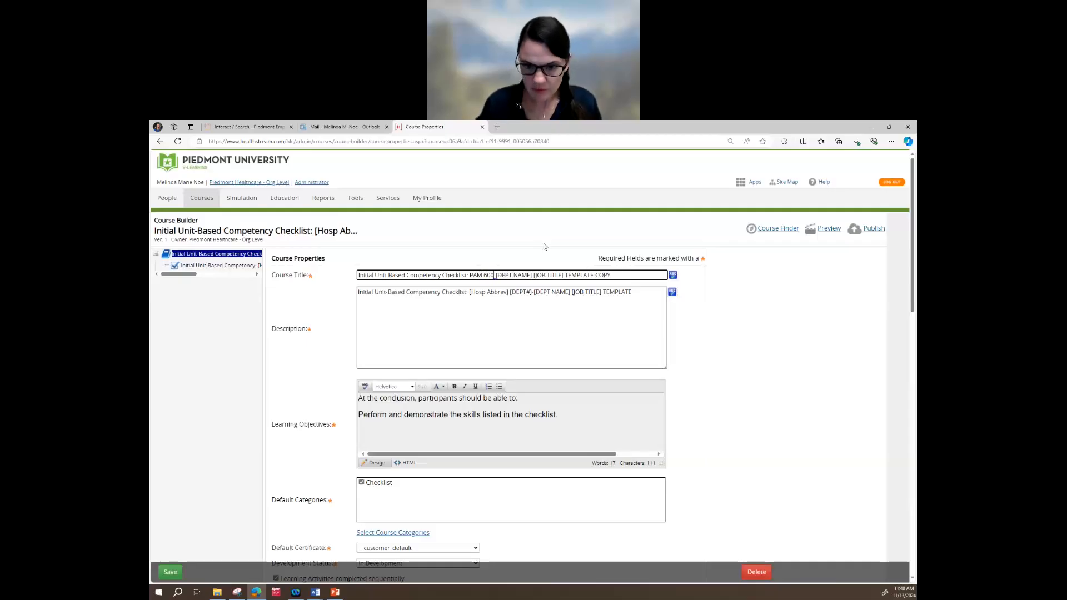
{"action": "type", "text": " -"}
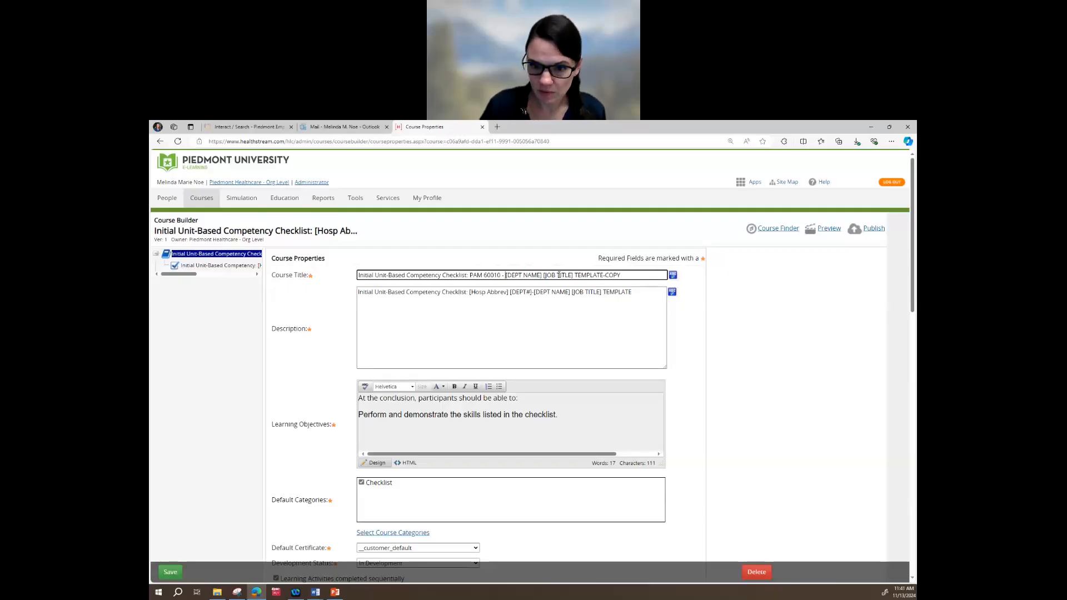
{"action": "left_click_drag", "start_coordinate": [504, 275], "coordinate": [542, 275]}
{"action": "type", "text": "Med SUrg"}
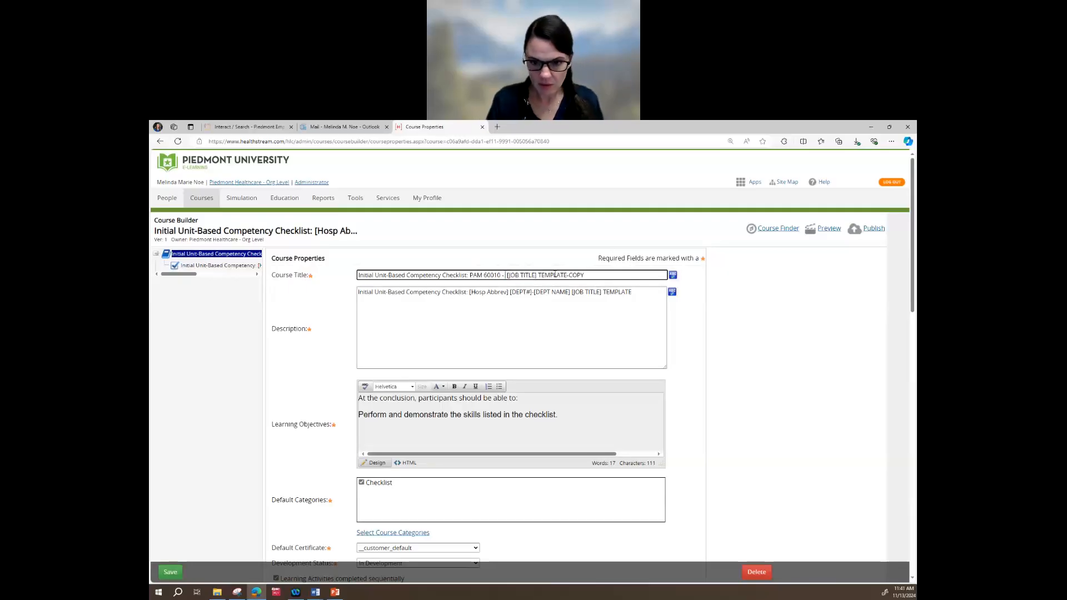
{"action": "key", "text": "BackSpace"}
{"action": "key", "text": "BackSpace"}
{"action": "key", "text": "BackSpace"}
{"action": "type", "text": "urg"}
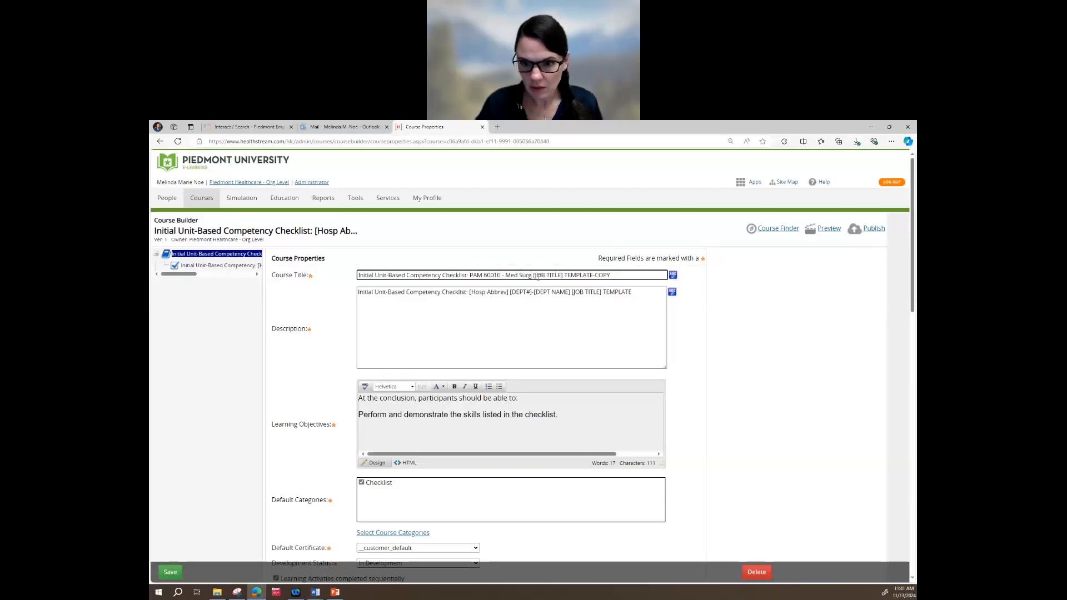
- Set the job title to RN, swap TEMPLATE-COPY for '(12345 Example Only)', and select the full title
{"action": "left_click_drag", "start_coordinate": [533, 275], "coordinate": [564, 275]}
{"action": "type", "text": "RN"}
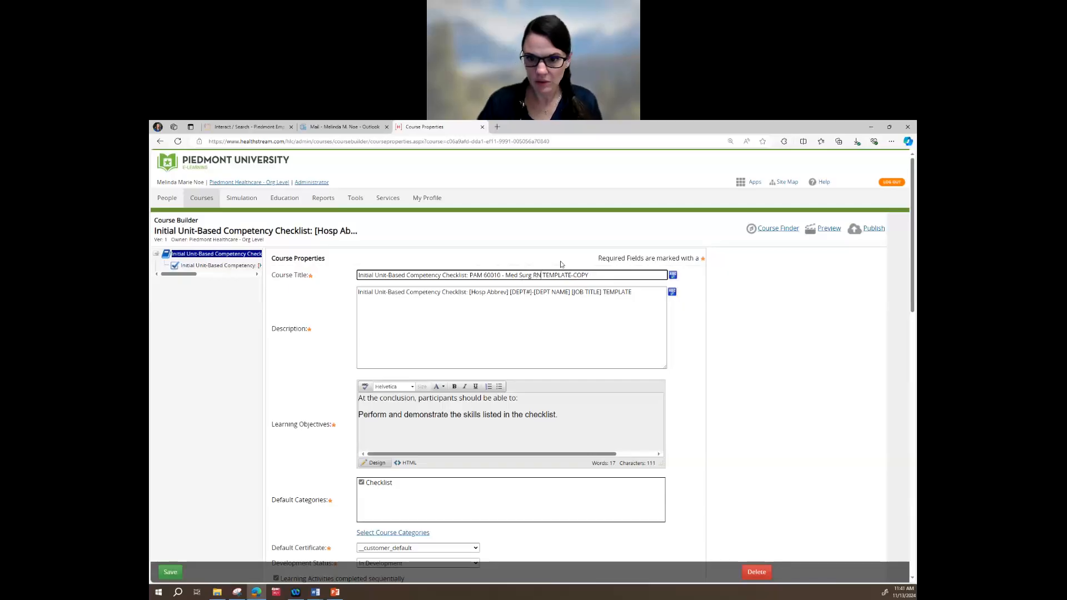
{"action": "left_click_drag", "start_coordinate": [588, 275], "coordinate": [542, 278]}
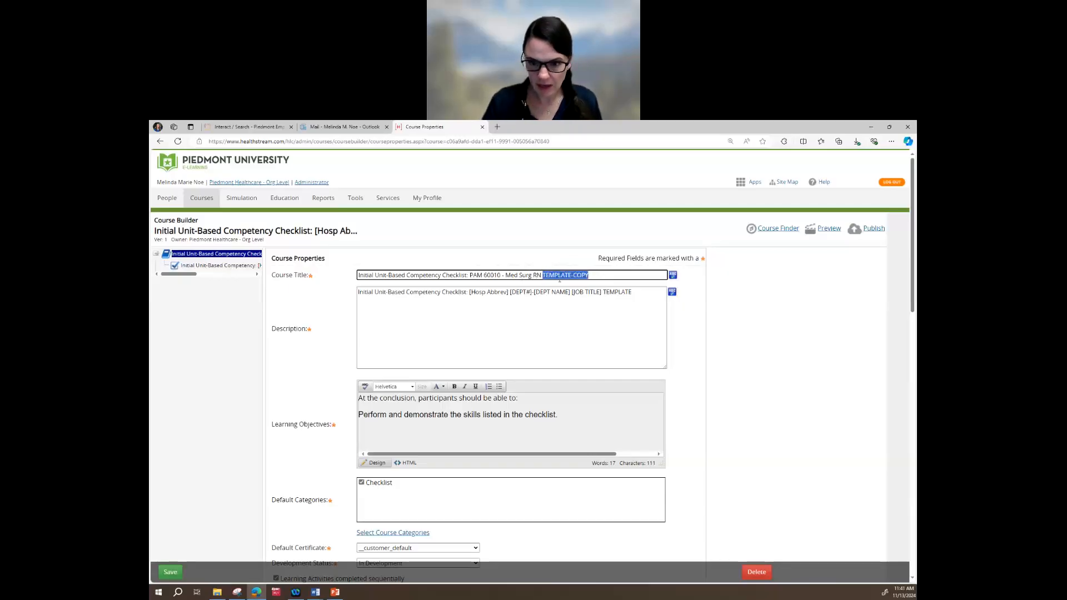
{"action": "key", "text": "BackSpace"}
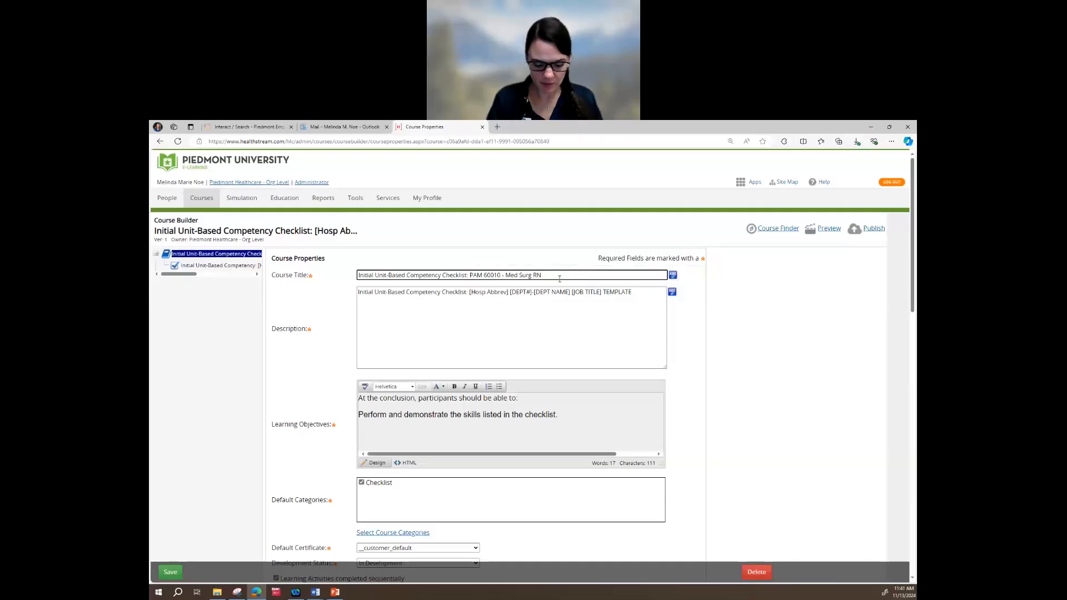
{"action": "type", "text": "(12345"}
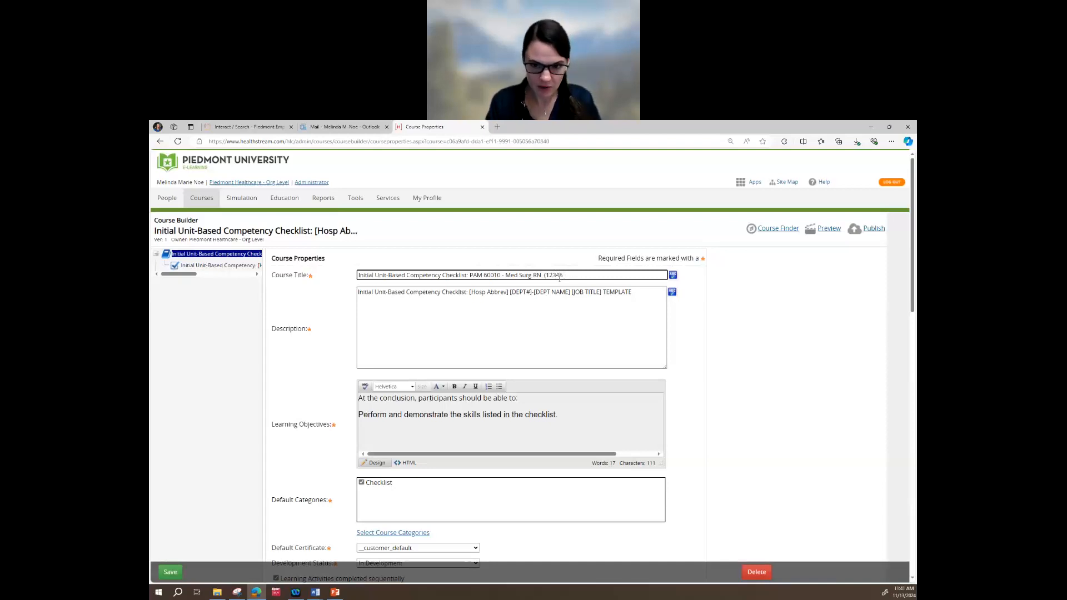
{"action": "type", "text": "Example Only"}
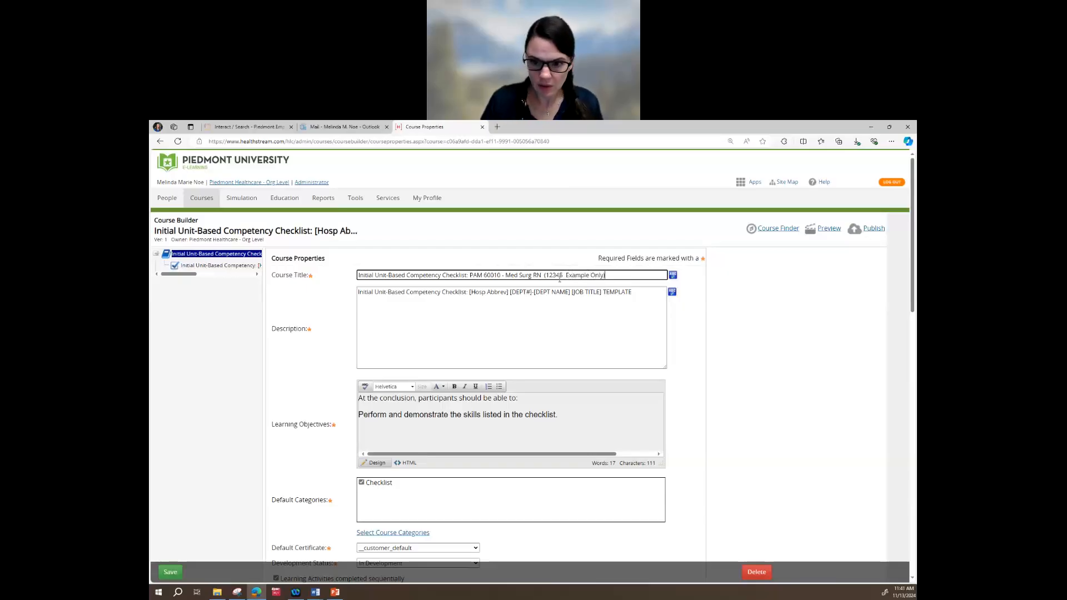
{"action": "left_click_drag", "start_coordinate": [607, 274], "coordinate": [544, 275]}
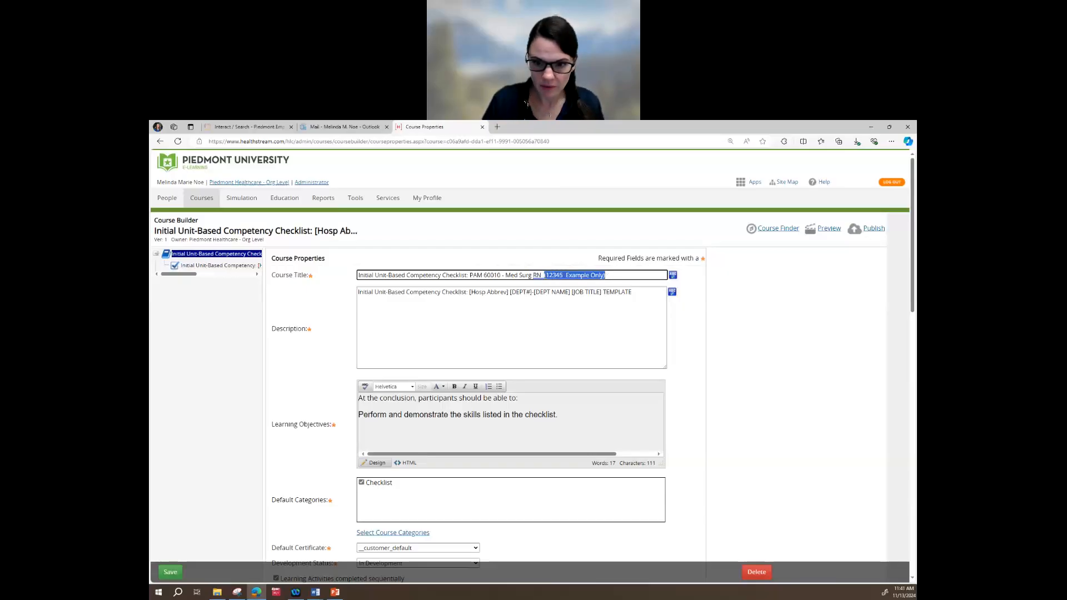
{"action": "left_click", "coordinate": [556, 328]}
{"action": "left_click_drag", "start_coordinate": [622, 274], "coordinate": [189, 276]}
{"action": "key", "text": "ctrl+c"}
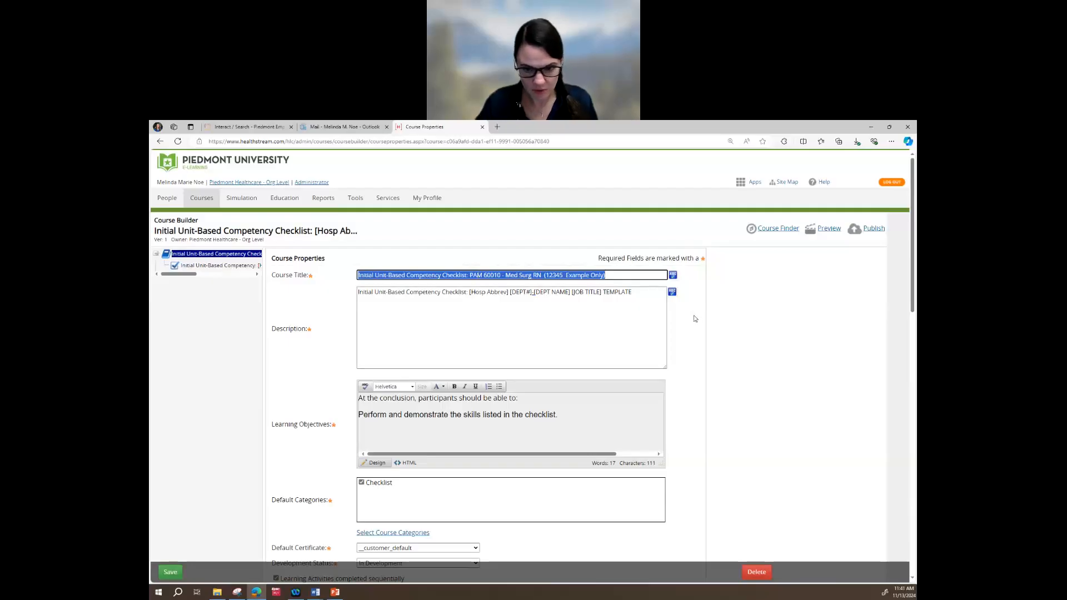
- Replace the placeholder course description with the new course title
{"action": "left_click_drag", "start_coordinate": [655, 295], "coordinate": [341, 301]}
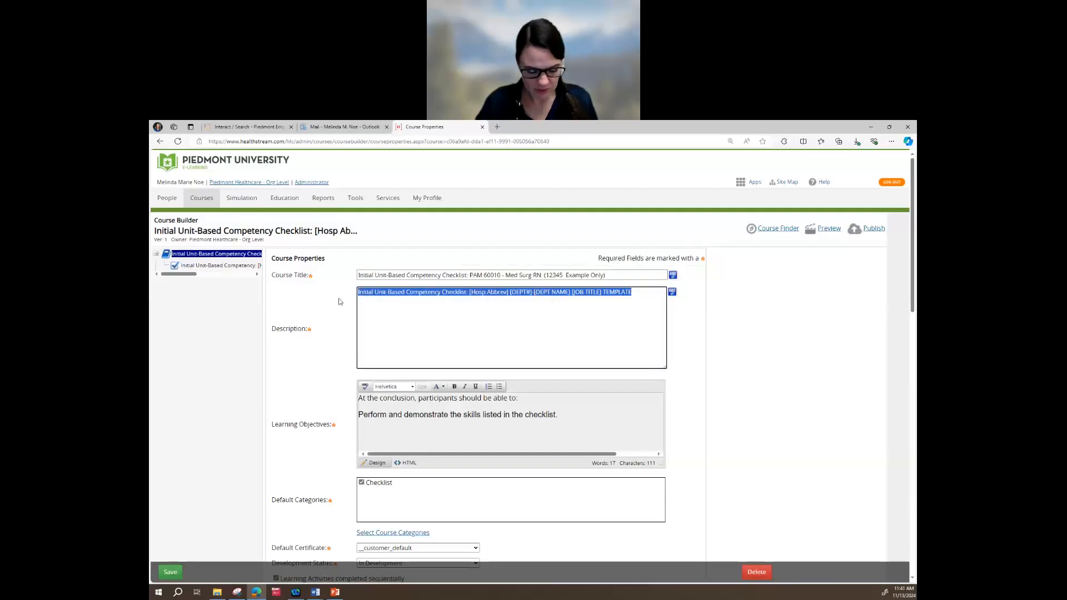
{"action": "key", "text": "ctrl+v"}
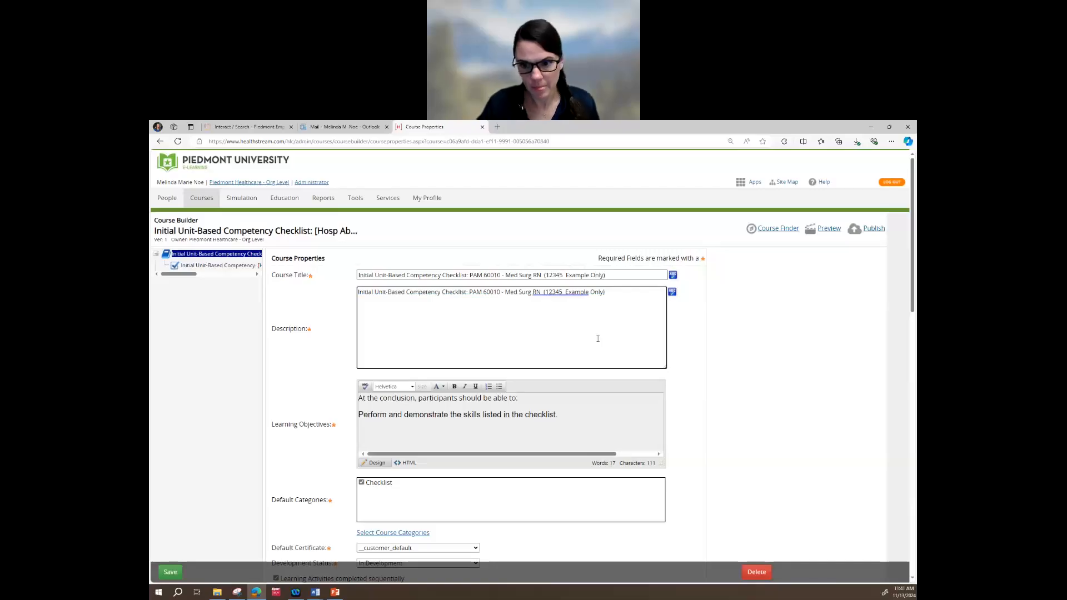
{"action": "left_click", "coordinate": [418, 438]}
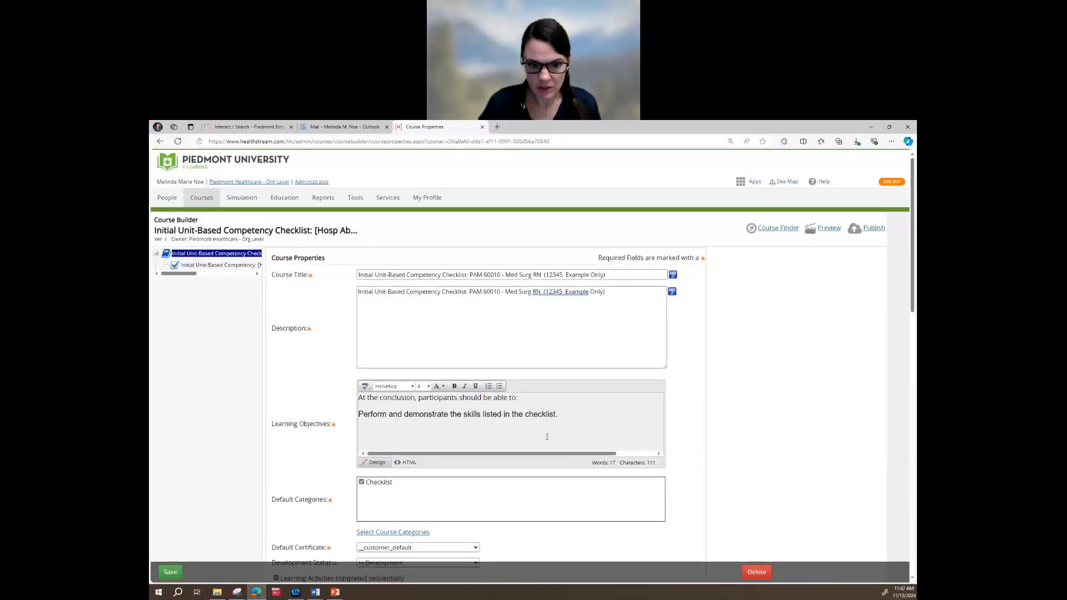
- Enter the author's name with the RN credential and save the course properties
{"action": "scroll", "coordinate": [547, 437], "scroll_direction": "down", "scroll_amount": 1}
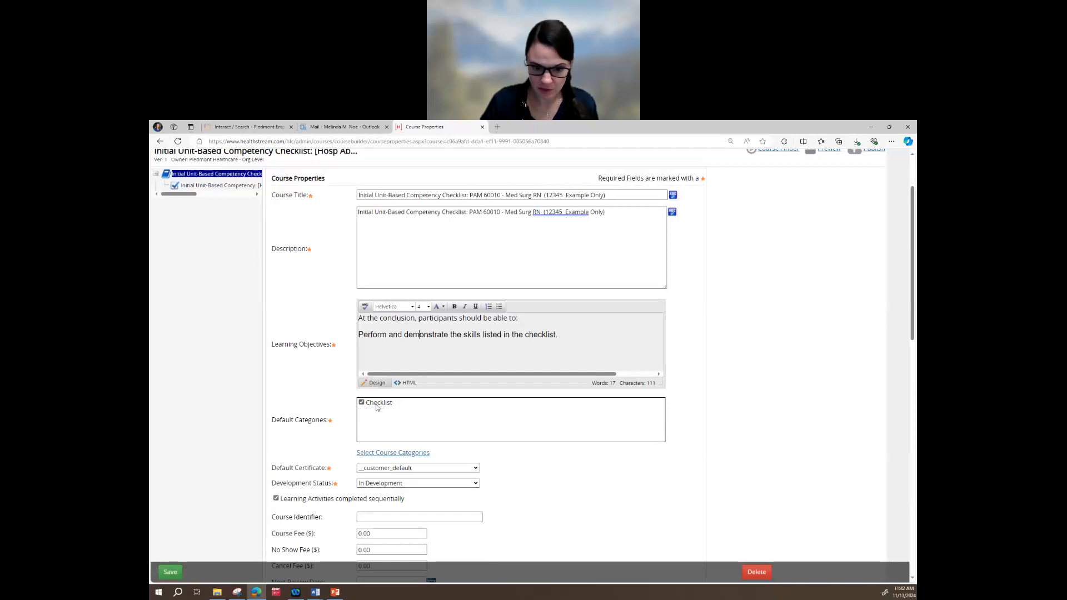
{"action": "scroll", "coordinate": [485, 436], "scroll_direction": "down", "scroll_amount": 1}
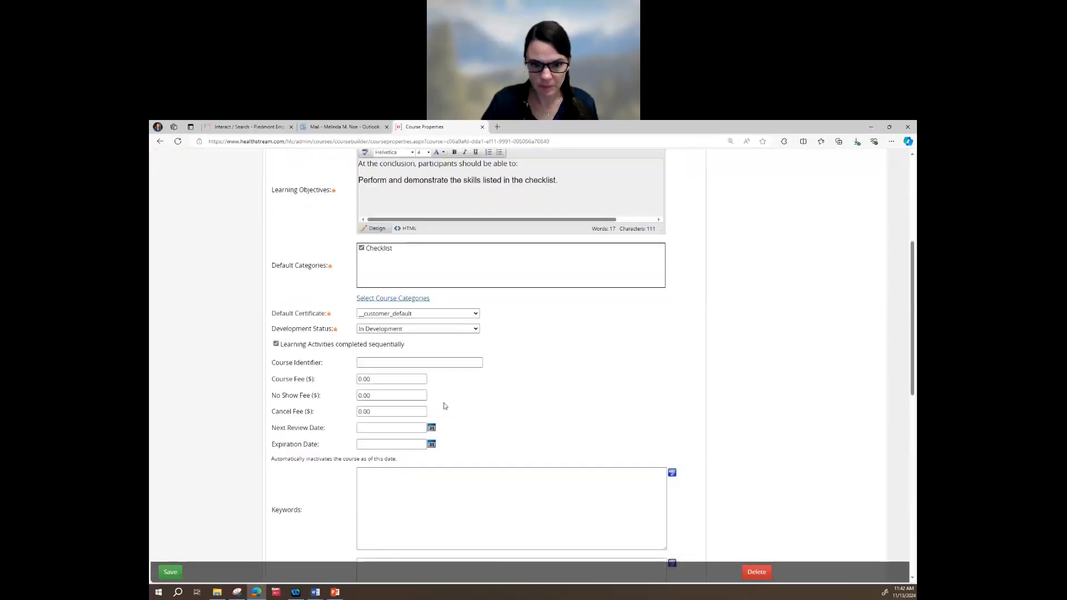
{"action": "scroll", "coordinate": [440, 408], "scroll_direction": "down", "scroll_amount": 3}
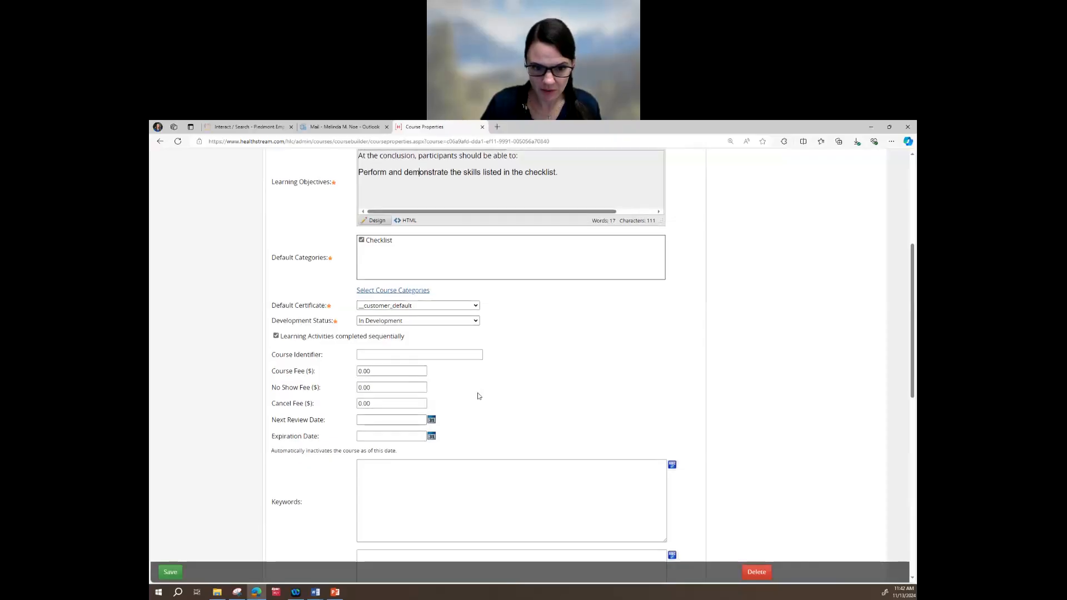
{"action": "scroll", "coordinate": [472, 384], "scroll_direction": "down", "scroll_amount": 4}
{"action": "left_click", "coordinate": [458, 349]}
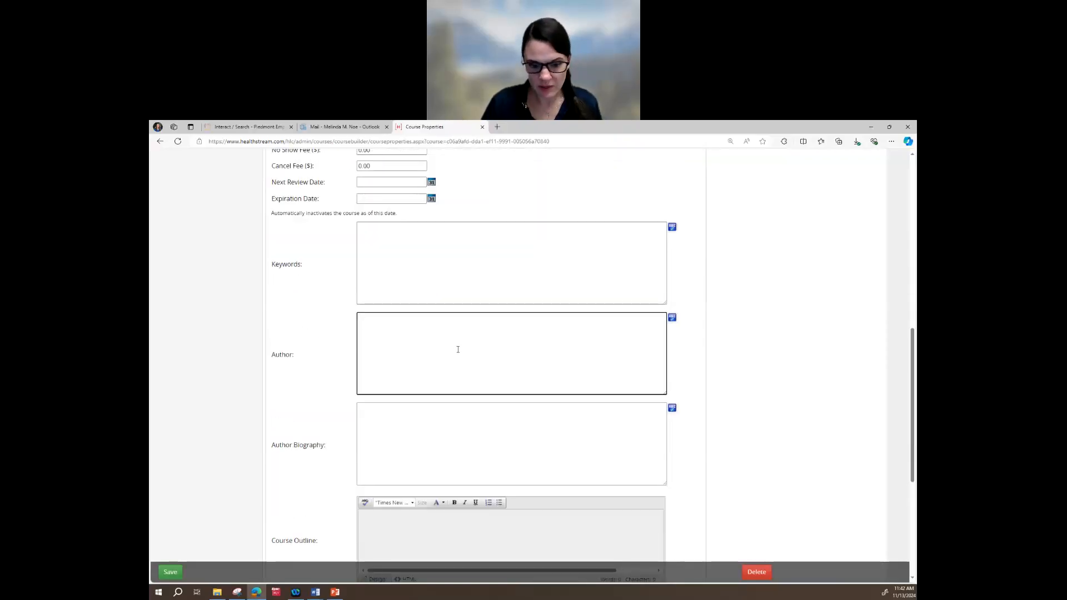
{"action": "type", "text": "Melinda Noe"}
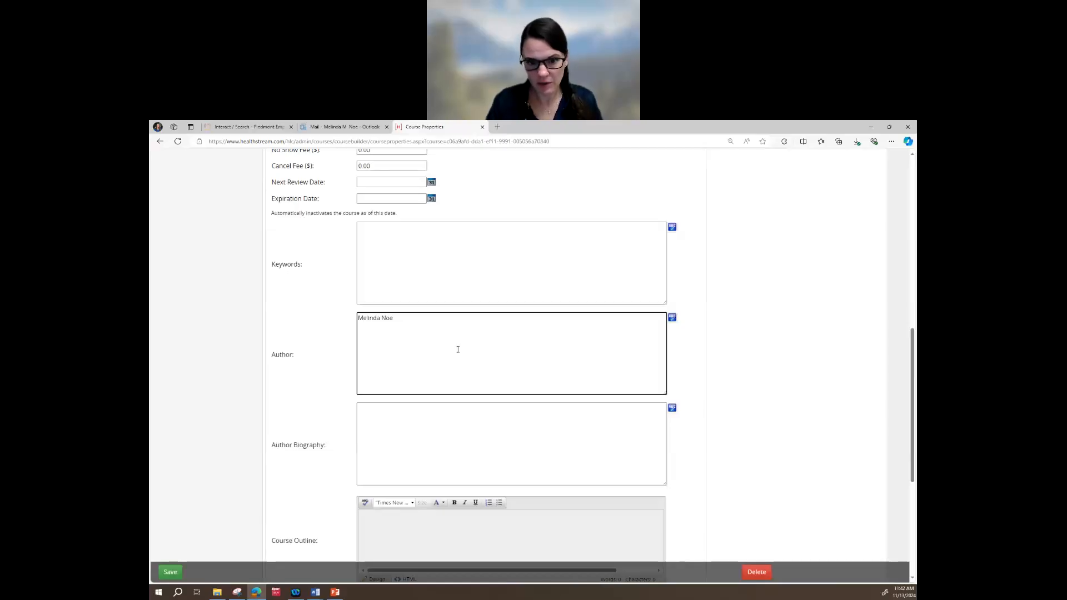
{"action": "type", "text": ", RN"}
{"action": "scroll", "coordinate": [461, 296], "scroll_direction": "up", "scroll_amount": 1}
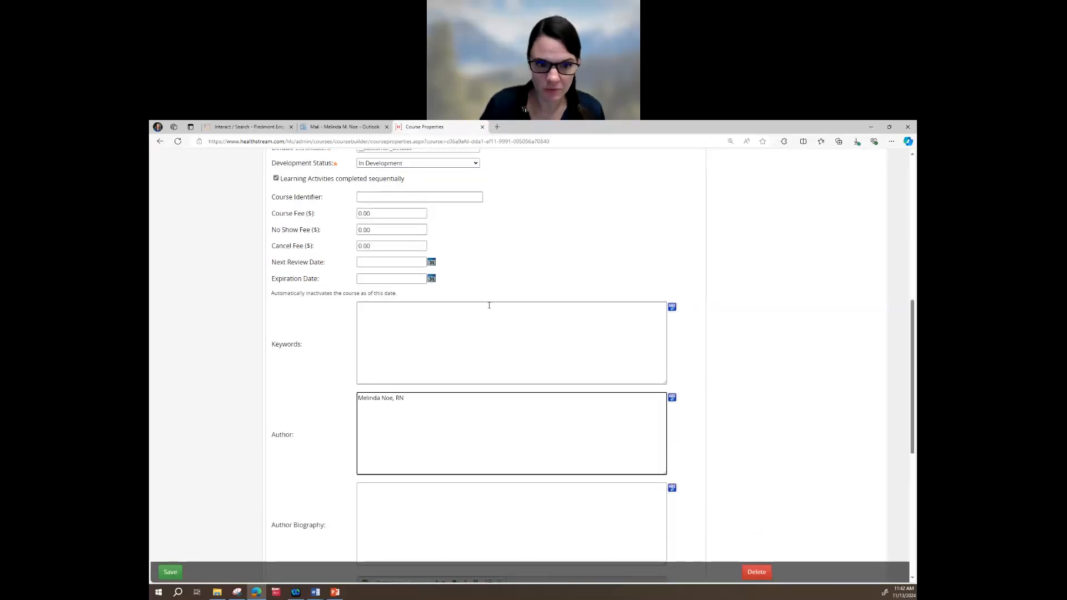
{"action": "scroll", "coordinate": [511, 333], "scroll_direction": "down", "scroll_amount": 4}
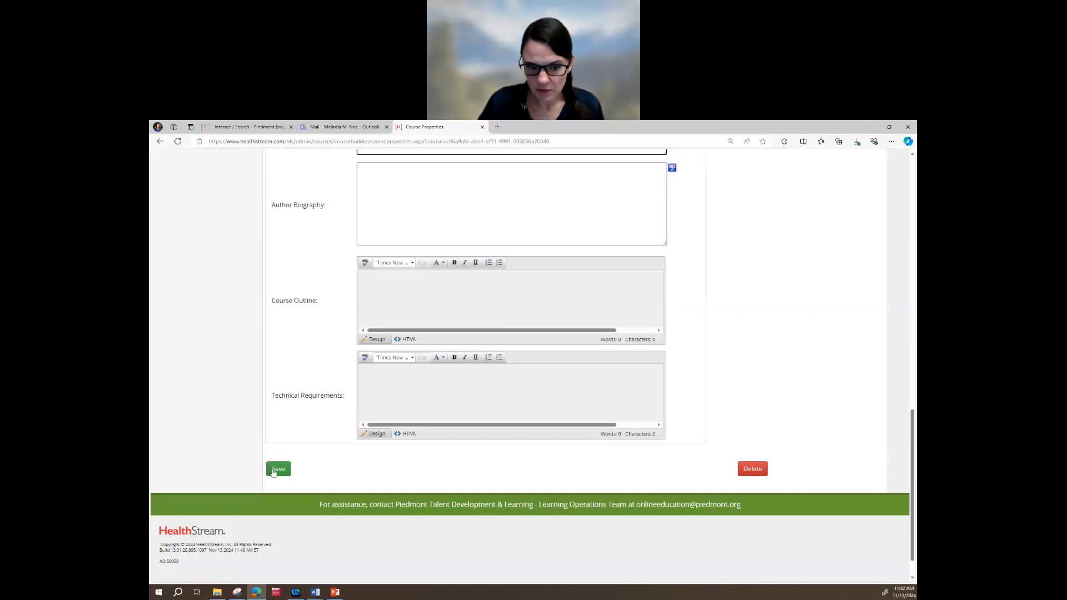
{"action": "left_click", "coordinate": [276, 470]}
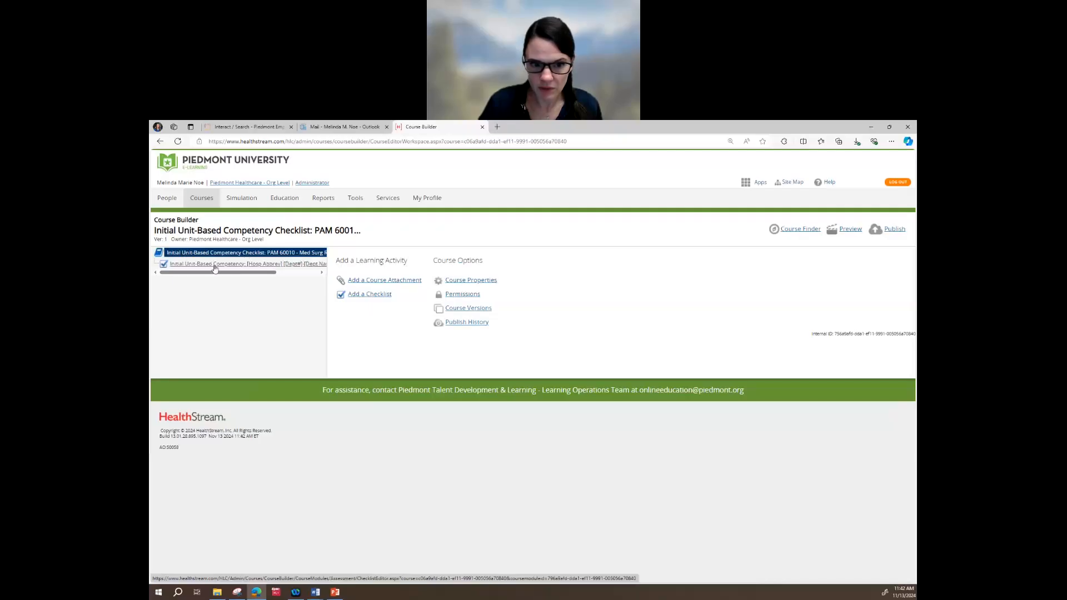
- Open the Checklist Editor and scroll through instructions and guidelines to the seven placeholder competency tasks
{"action": "left_click", "coordinate": [248, 266]}
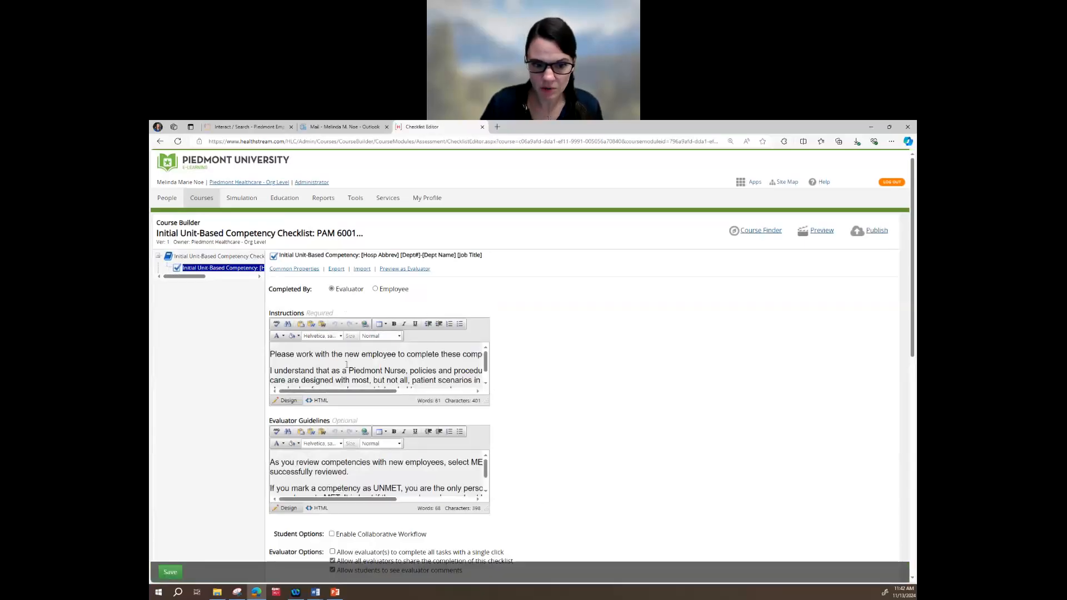
{"action": "scroll", "coordinate": [378, 478], "scroll_direction": "down", "scroll_amount": 2}
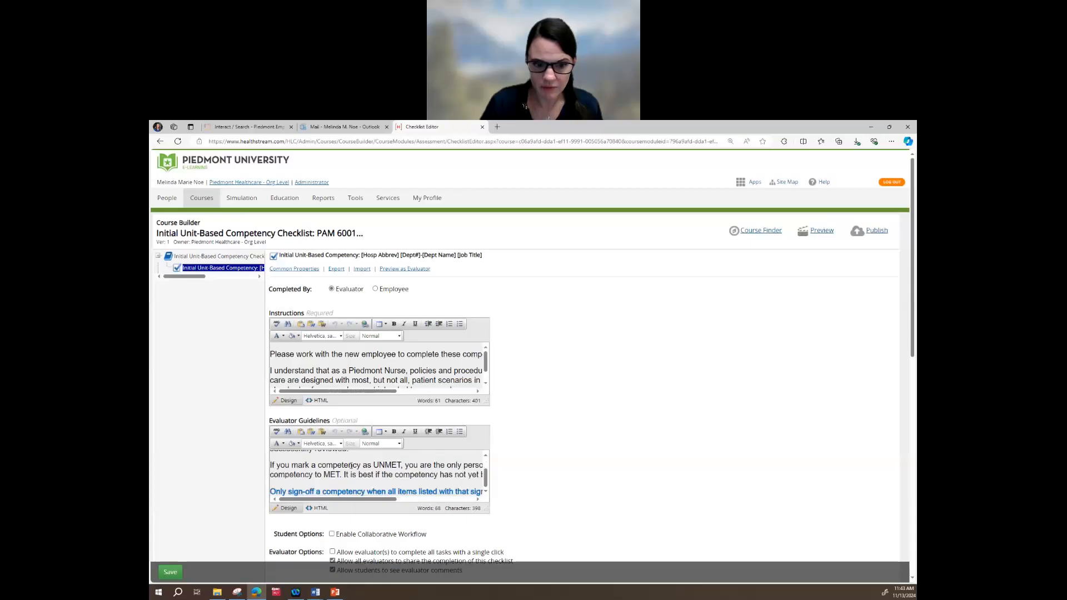
{"action": "scroll", "coordinate": [610, 402], "scroll_direction": "down", "scroll_amount": 6}
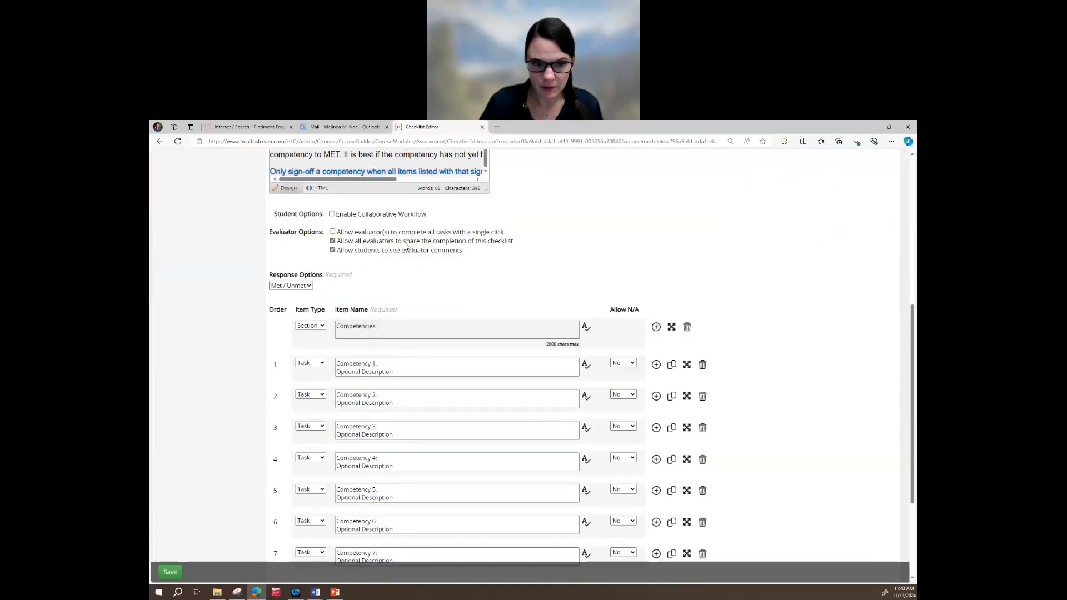
{"action": "scroll", "coordinate": [488, 353], "scroll_direction": "down", "scroll_amount": 3}
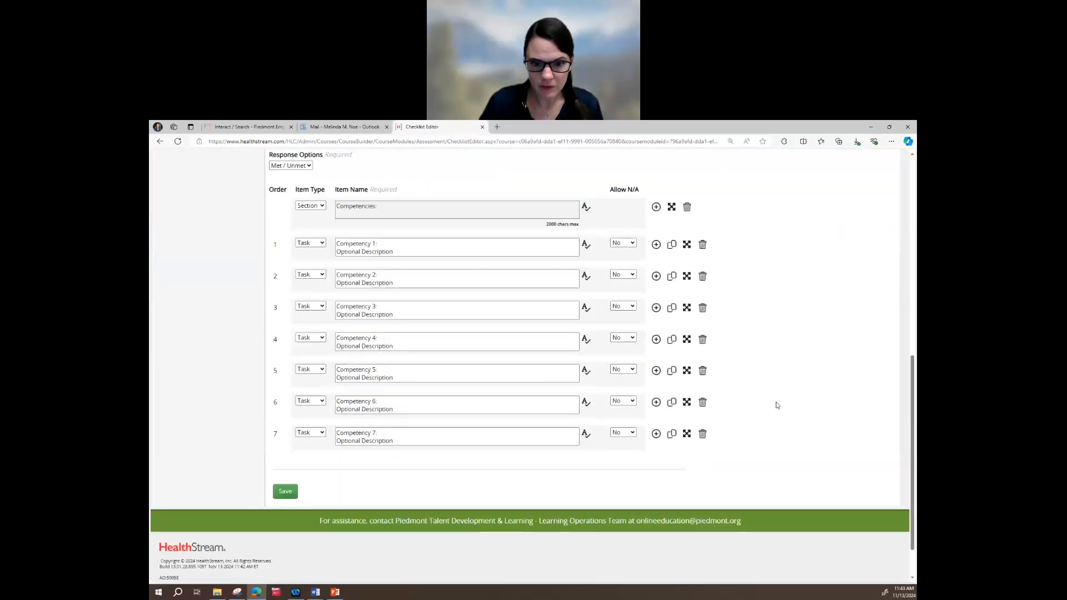
{"action": "scroll", "coordinate": [776, 401], "scroll_direction": "up", "scroll_amount": 3}
{"action": "scroll", "coordinate": [466, 478], "scroll_direction": "down", "scroll_amount": 1}
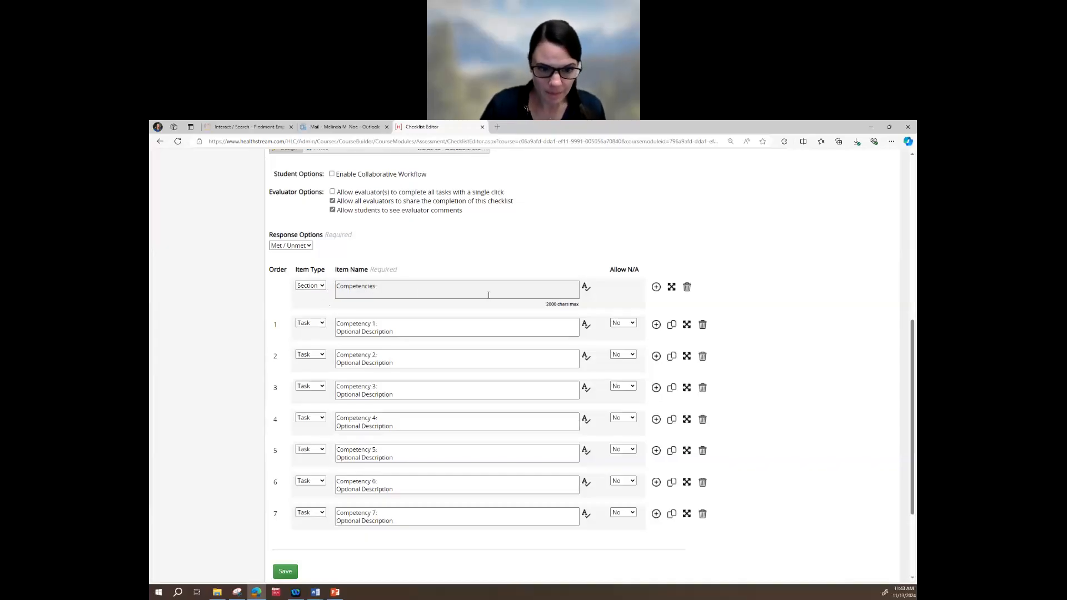
{"action": "scroll", "coordinate": [488, 294], "scroll_direction": "down", "scroll_amount": 1}
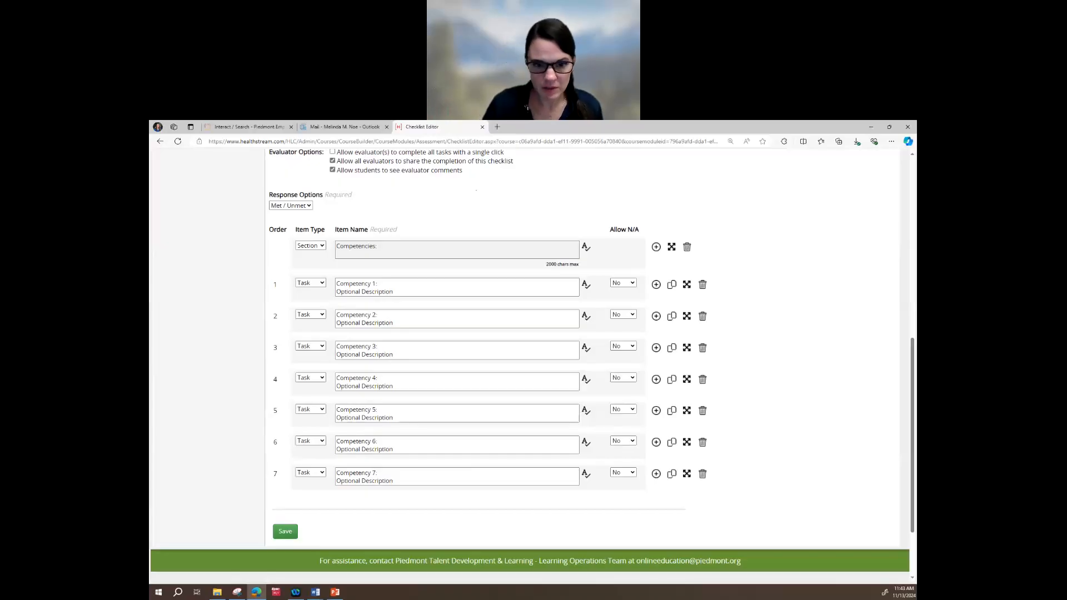
- Rename the first three tasks to 'Insert a PIV', 'Bladder Scanner' and 'Unit Protocol - Heparin Drip'
{"action": "left_click_drag", "start_coordinate": [394, 292], "coordinate": [184, 269]}
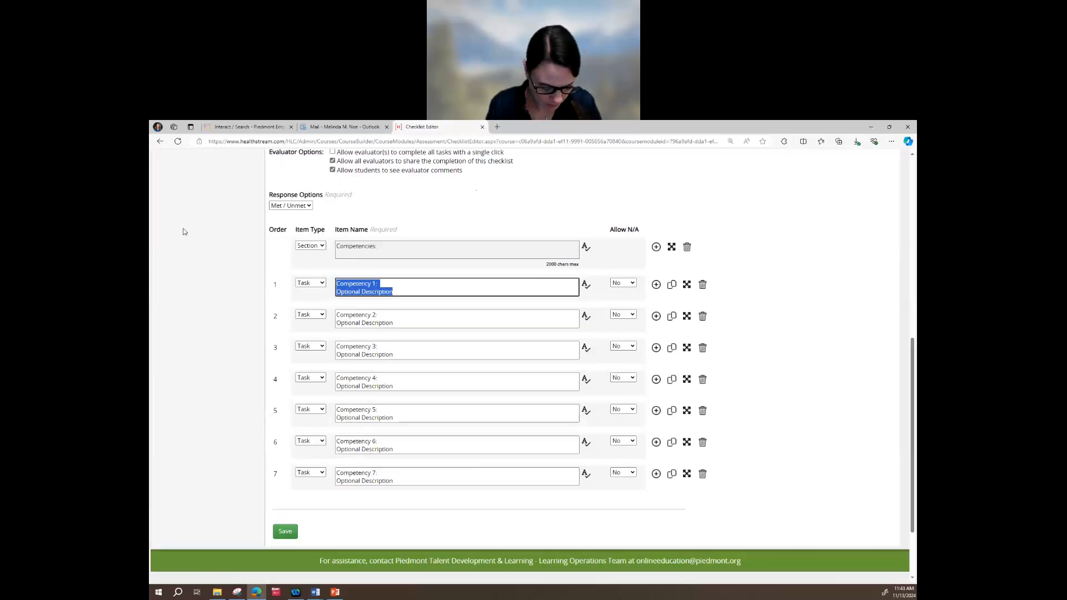
{"action": "type", "text": "Insert a PIV"}
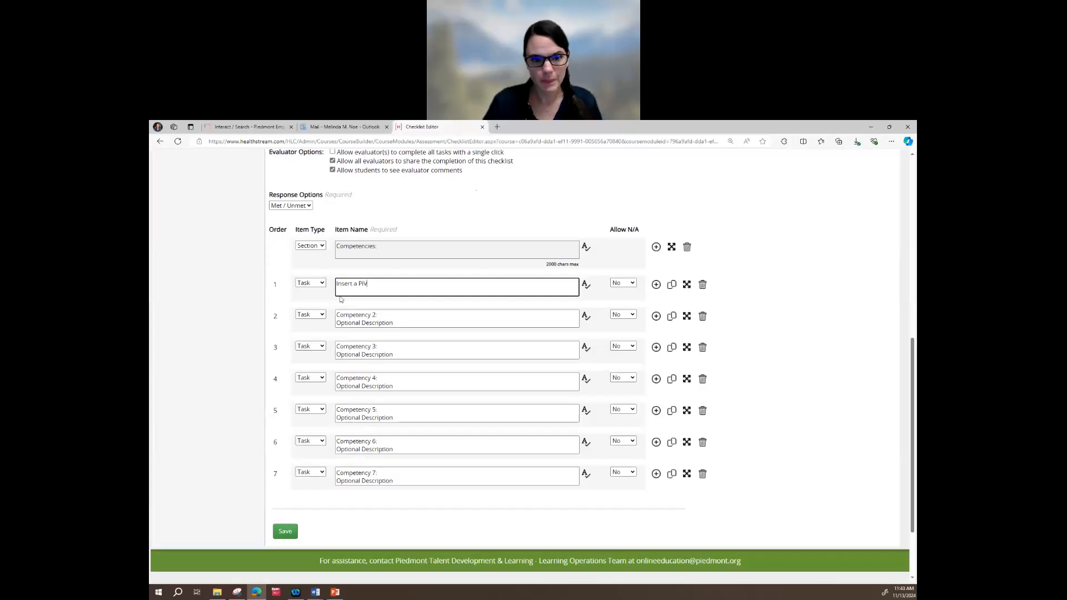
{"action": "left_click_drag", "start_coordinate": [395, 323], "coordinate": [154, 276]}
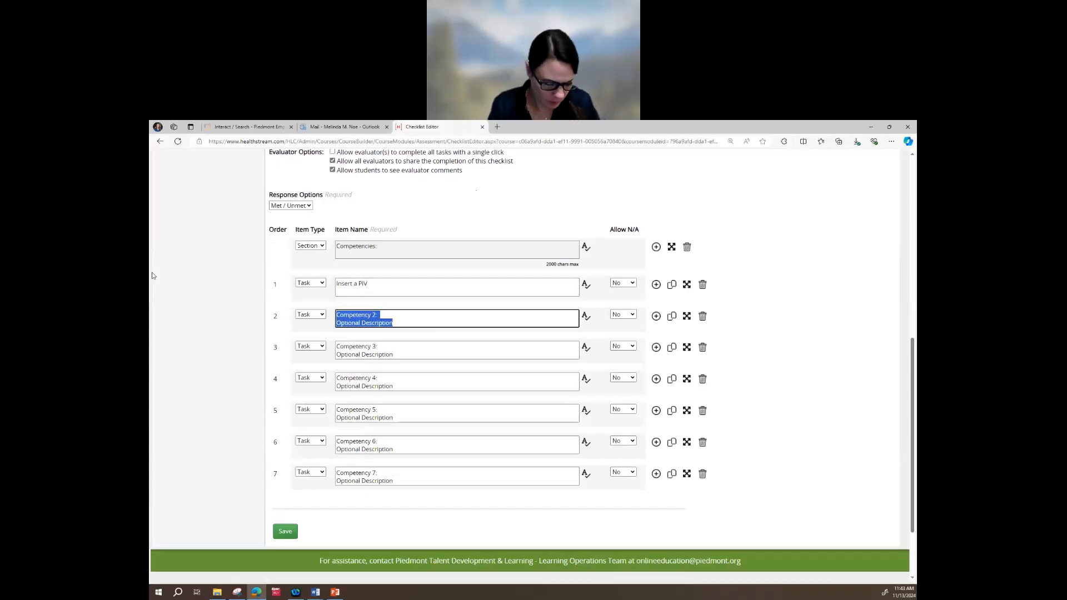
{"action": "key", "text": "BackSpace"}
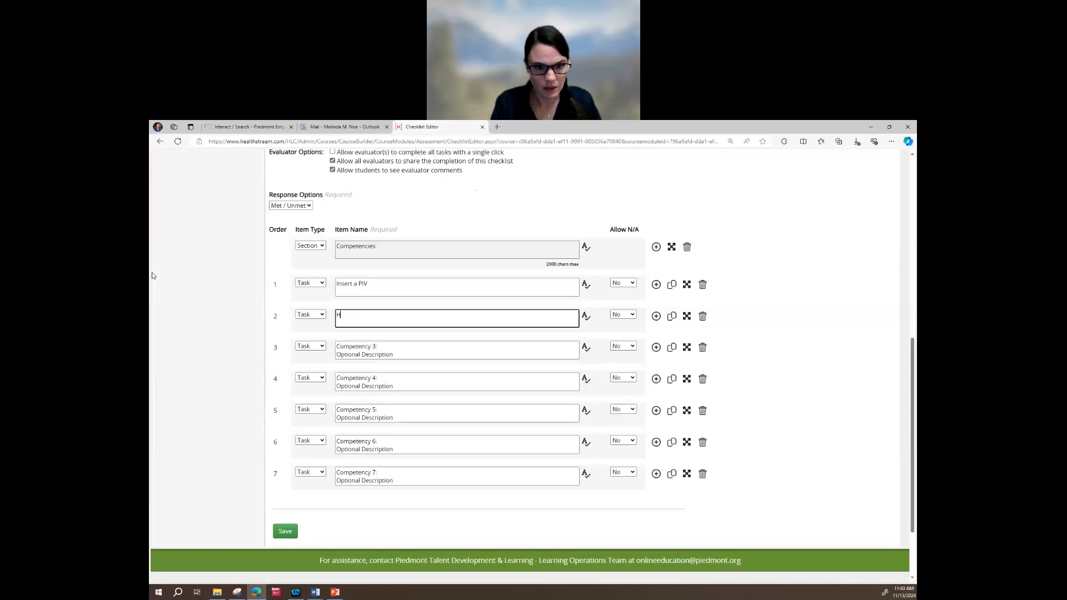
{"action": "type", "text": "Blad"}
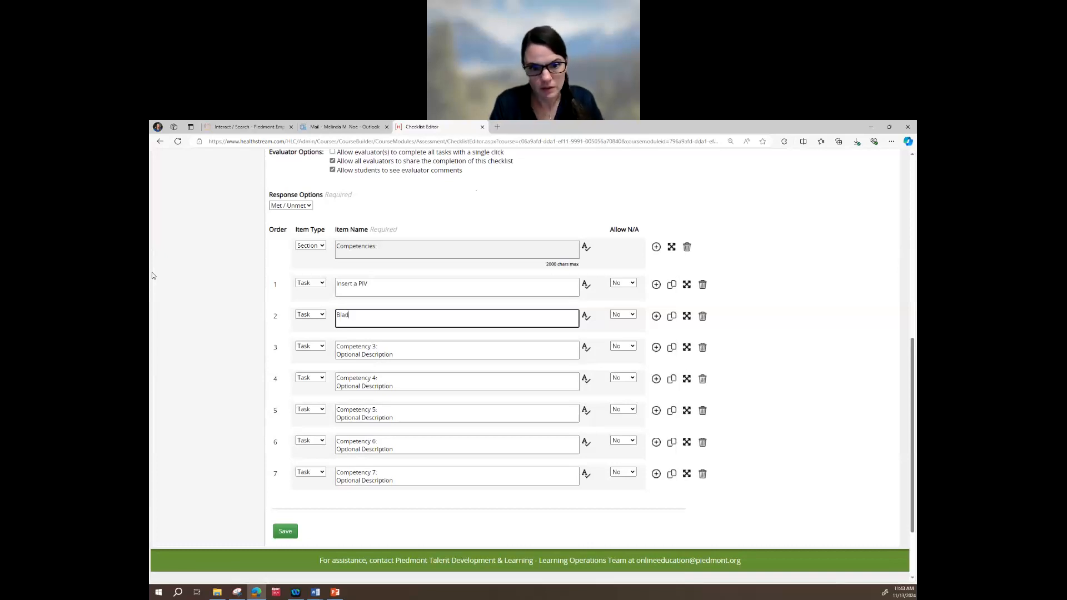
{"action": "type", "text": "der Scanne"}
{"action": "key", "text": "Tab"}
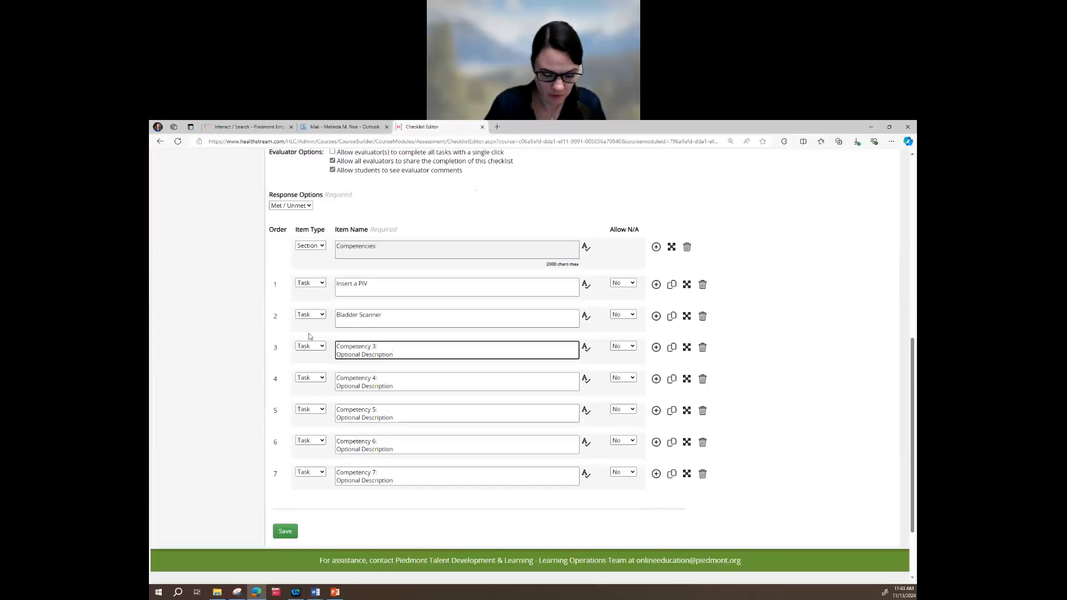
{"action": "key", "text": "ctrl+a"}
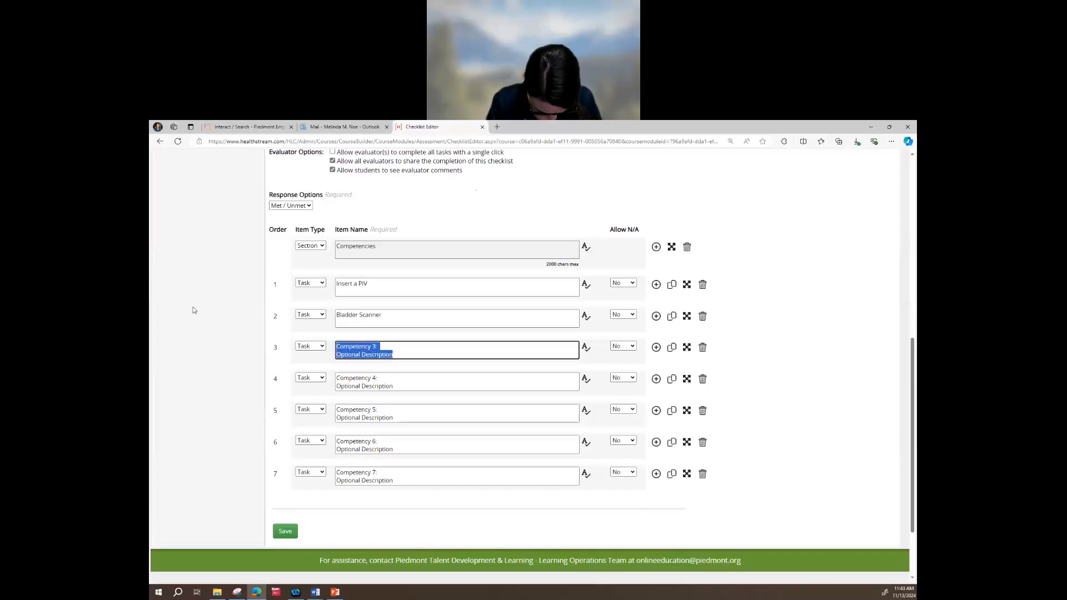
{"action": "type", "text": "Unit Protocol - Heparin Drip"}
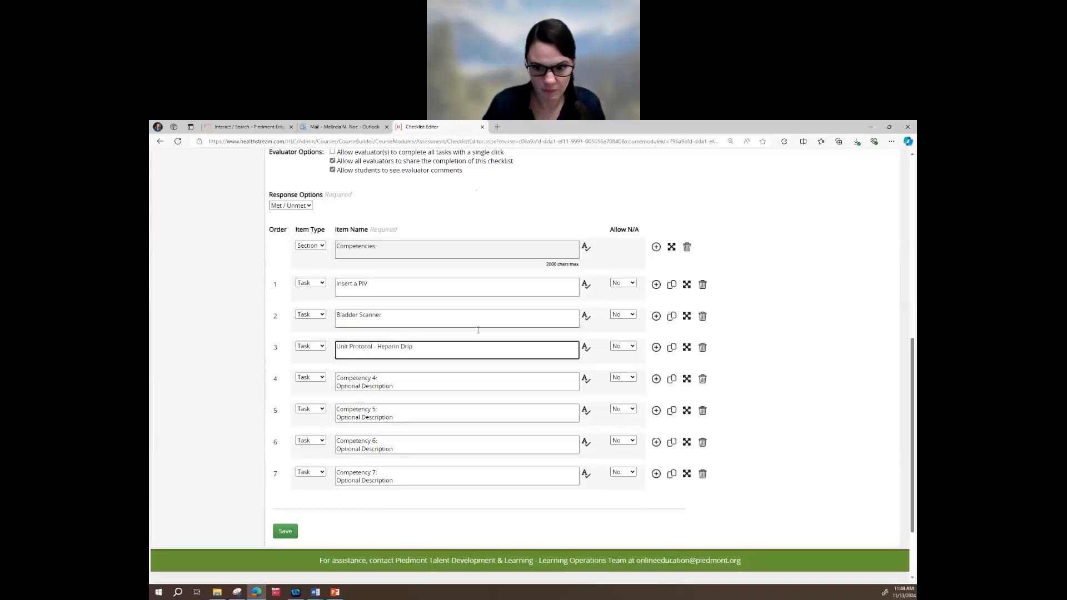
- Delete Competency tasks 4–7 and reorder to Bladder Scanner, Unit Protocol - Heparin Drip, Insert a PIV
{"action": "left_click", "coordinate": [702, 380]}
{"action": "left_click", "coordinate": [702, 380]}
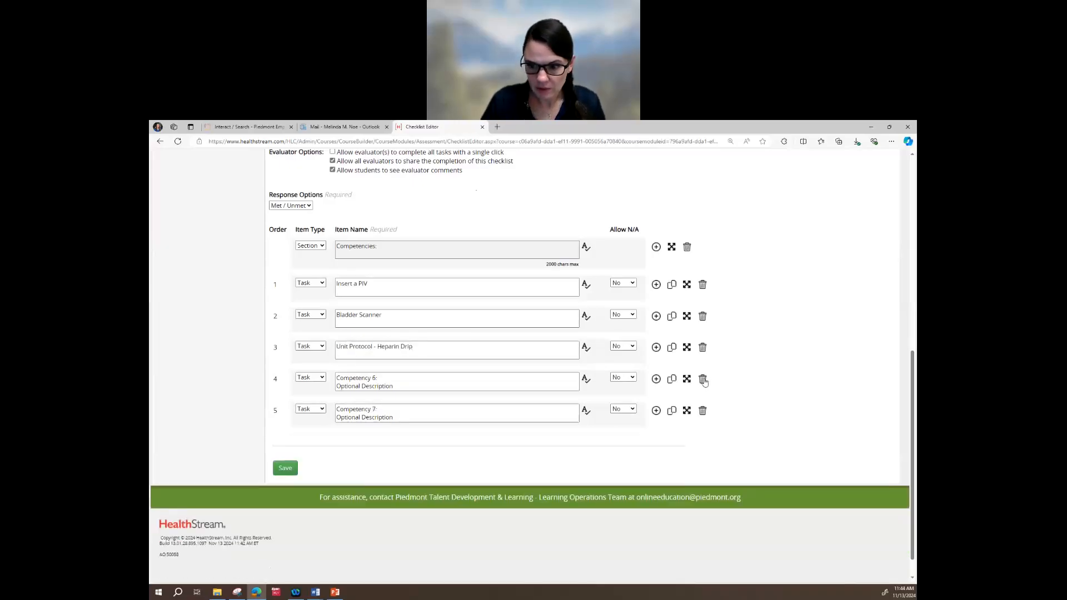
{"action": "left_click", "coordinate": [703, 382]}
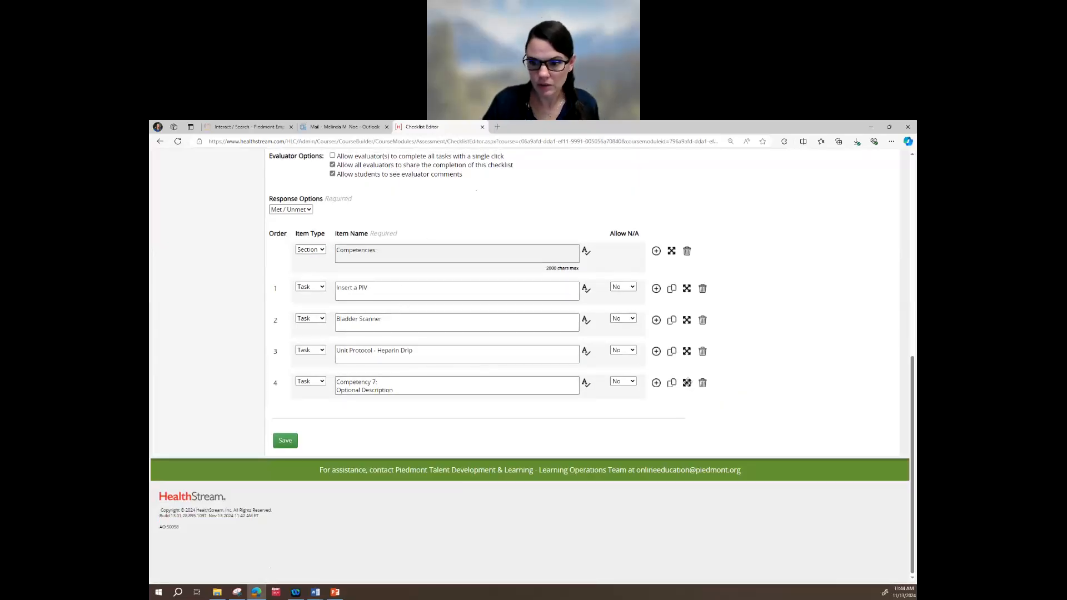
{"action": "left_click", "coordinate": [703, 383]}
{"action": "left_click_drag", "start_coordinate": [687, 352], "coordinate": [687, 322]}
{"action": "left_click_drag", "start_coordinate": [688, 394], "coordinate": [692, 355]}
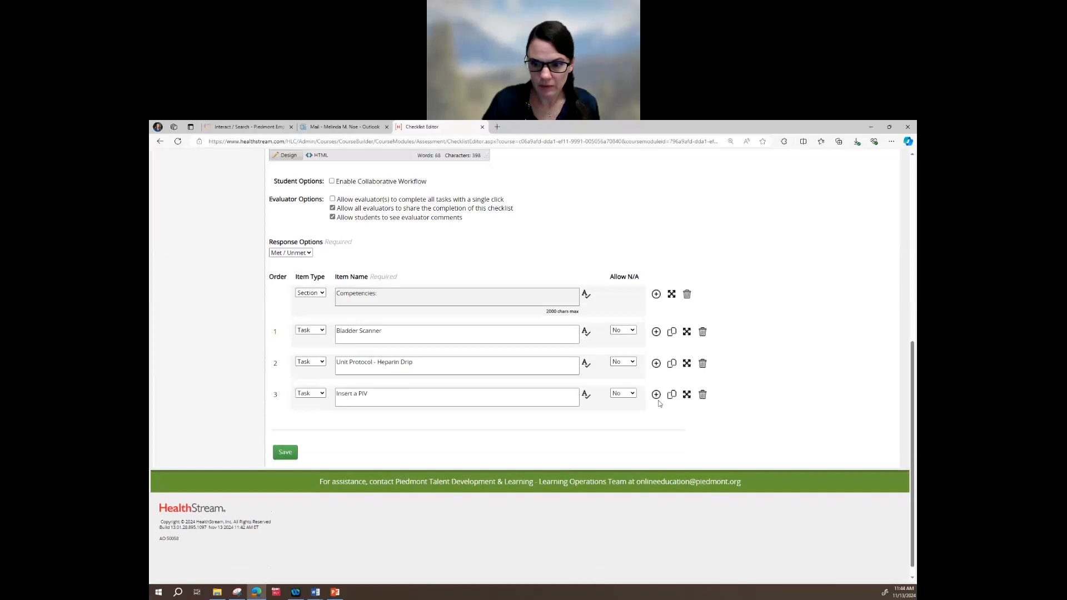
- Add a new empty item row after Insert a PIV, discarding a test task
{"action": "left_click", "coordinate": [657, 394]}
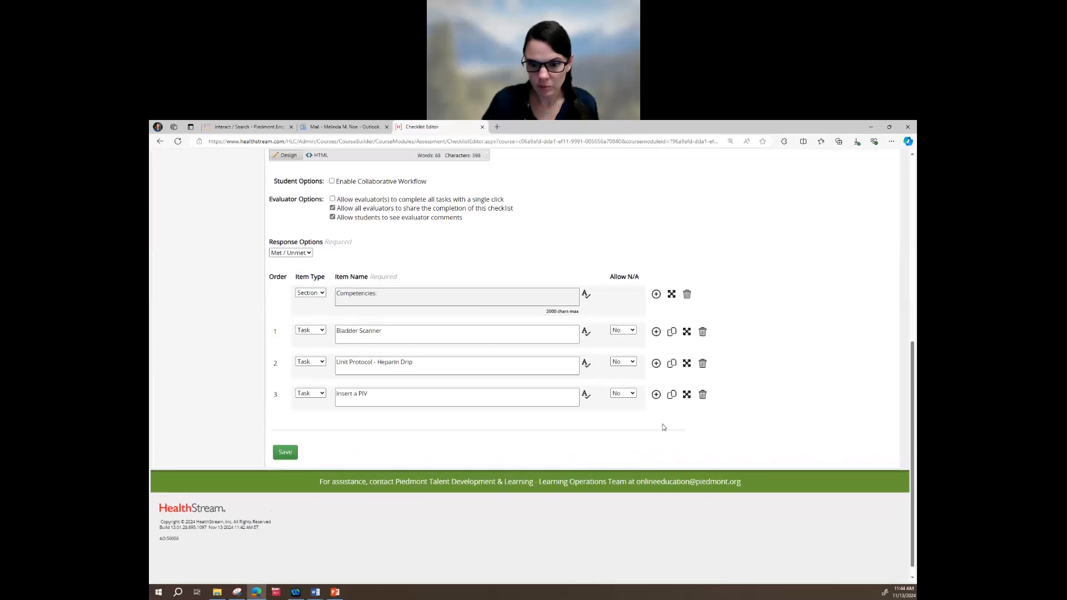
{"action": "type", "text": "ajdflk"}
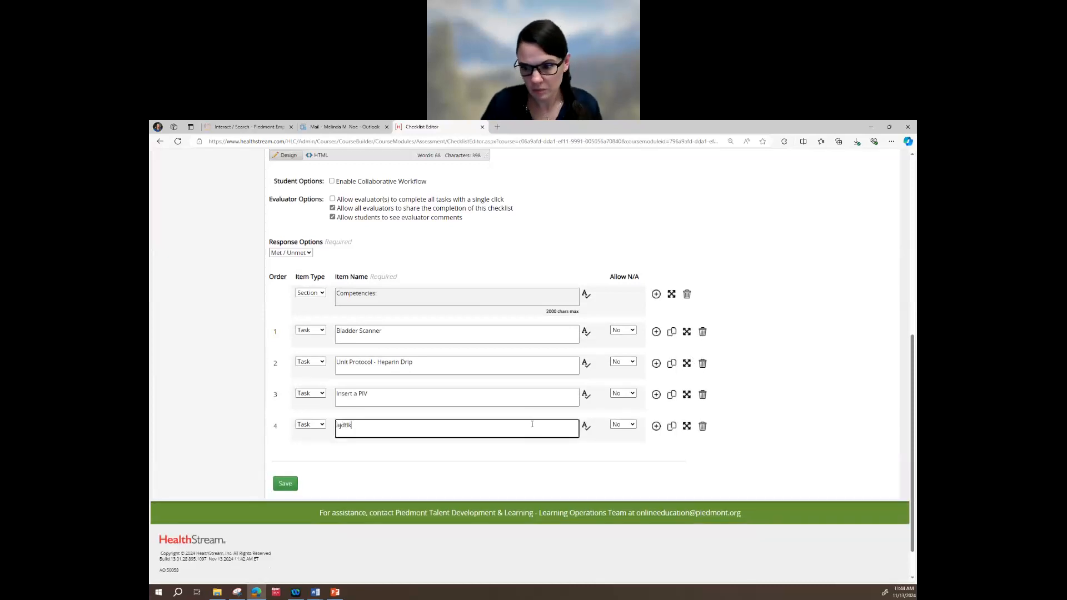
{"action": "left_click", "coordinate": [703, 425]}
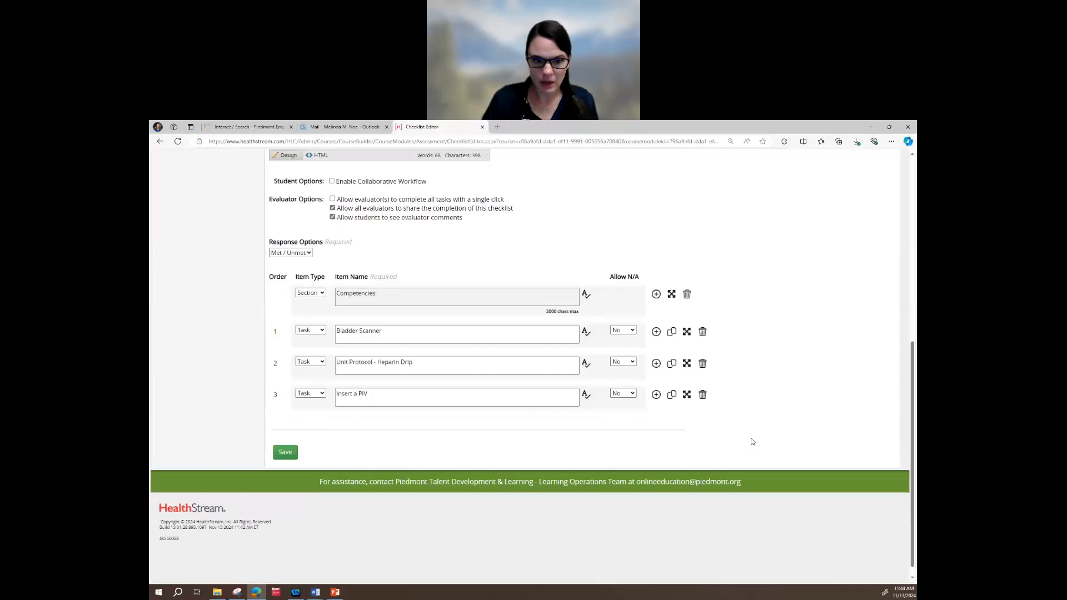
{"action": "left_click", "coordinate": [656, 394]}
- Make the new row a 'PACU Compenticies' section holding the task 'PACU Protocol for Discharge'
{"action": "left_click", "coordinate": [320, 425]}
{"action": "left_click", "coordinate": [317, 437]}
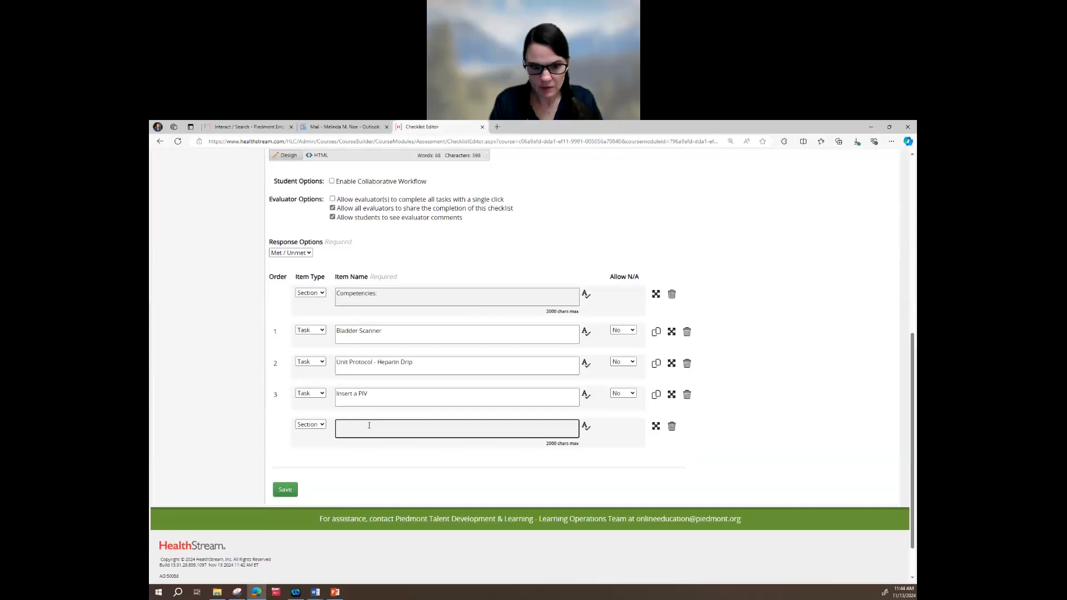
{"action": "type", "text": "PACU Compentic"}
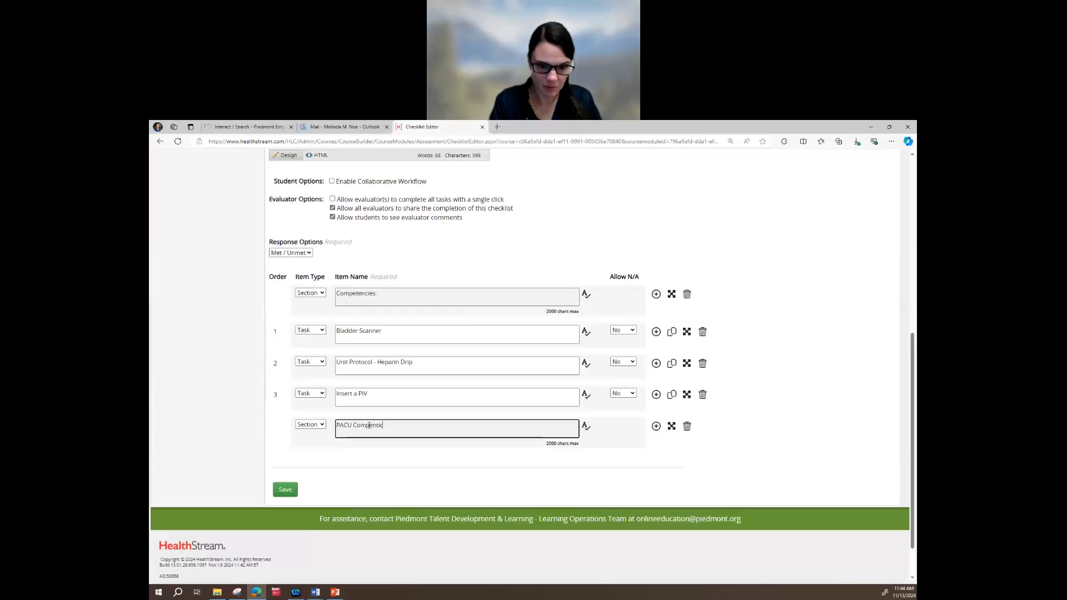
{"action": "type", "text": "ies"}
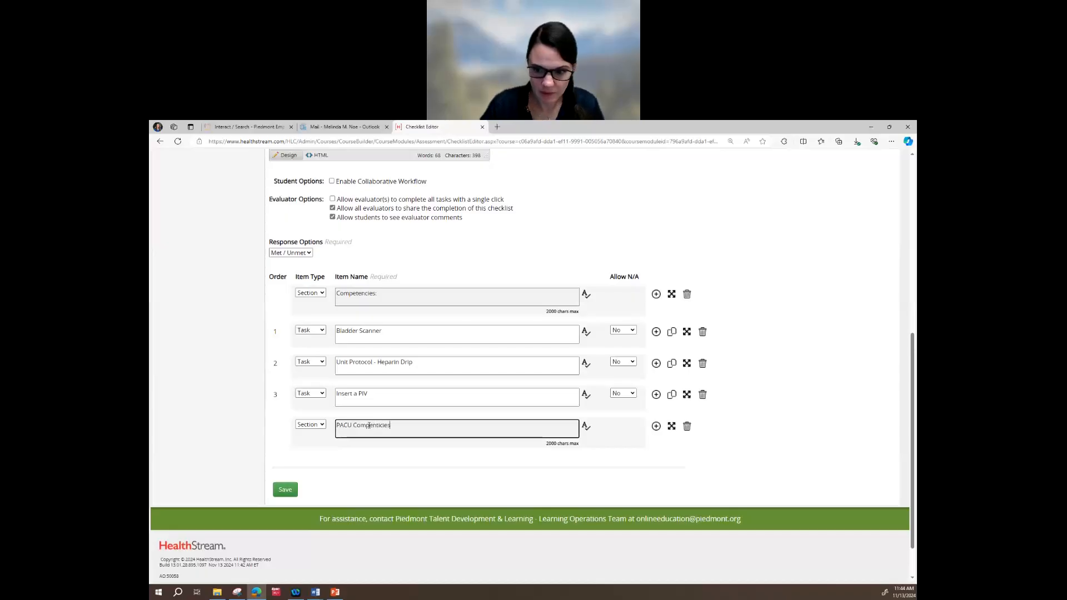
{"action": "left_click", "coordinate": [656, 425]}
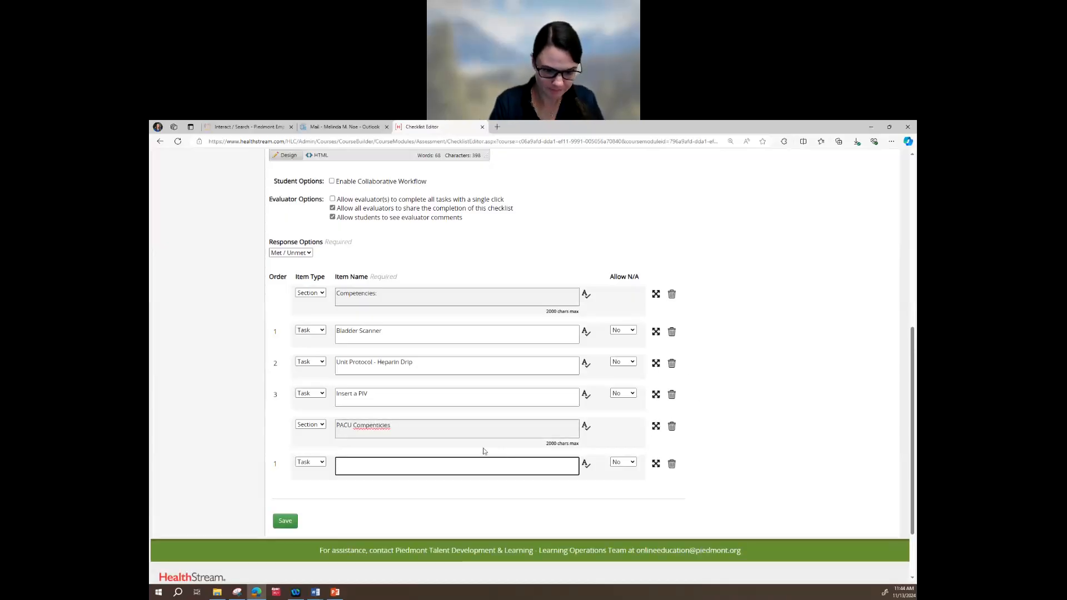
{"action": "type", "text": "PACU"}
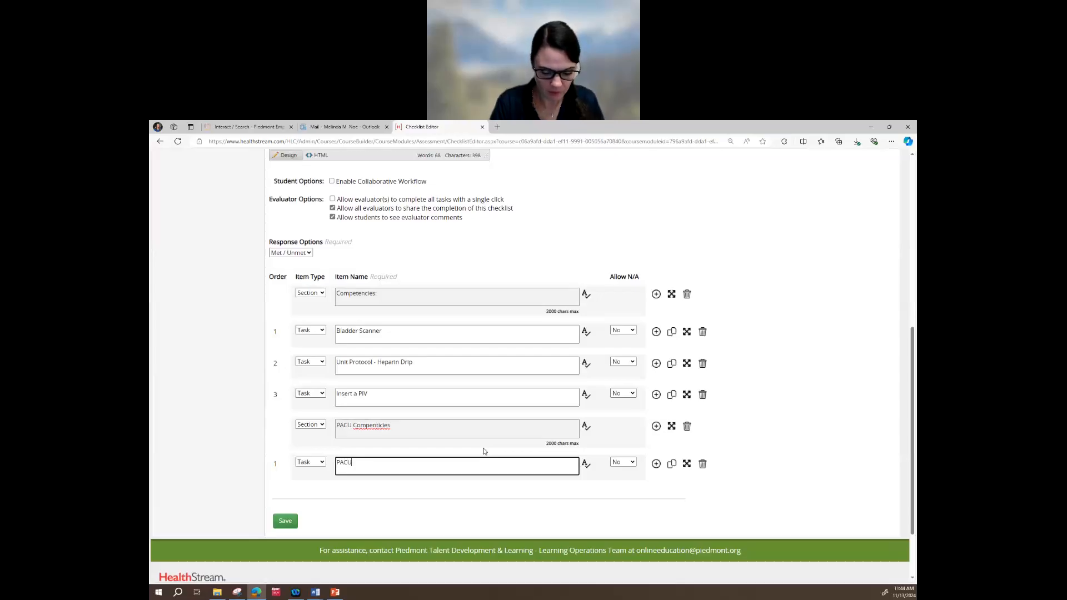
{"action": "type", "text": " Protocol for Dish"}
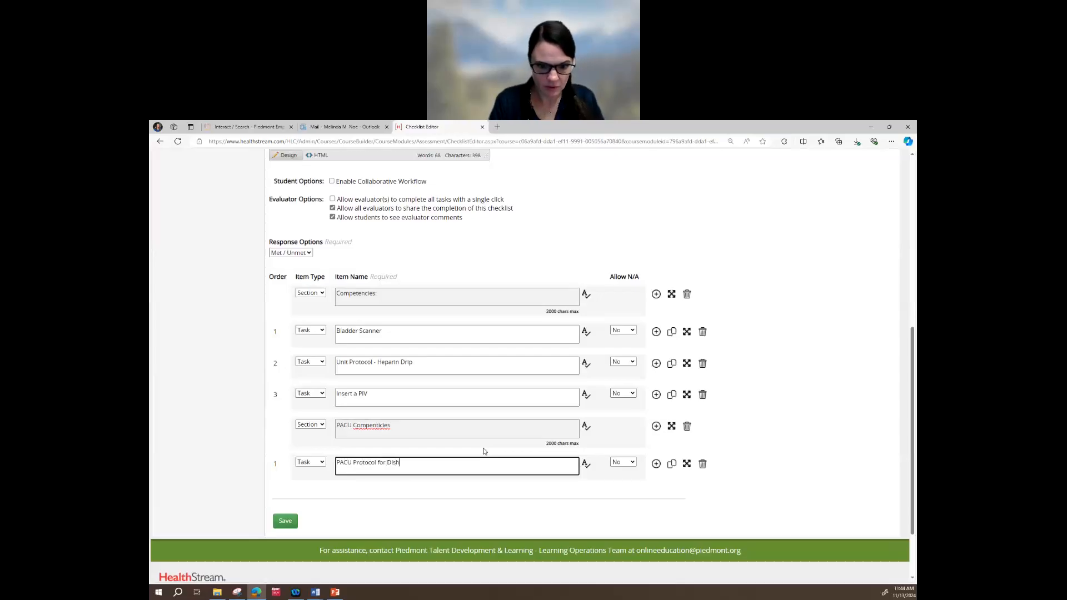
{"action": "key", "text": "BackSpace"}
{"action": "type", "text": "chage"}
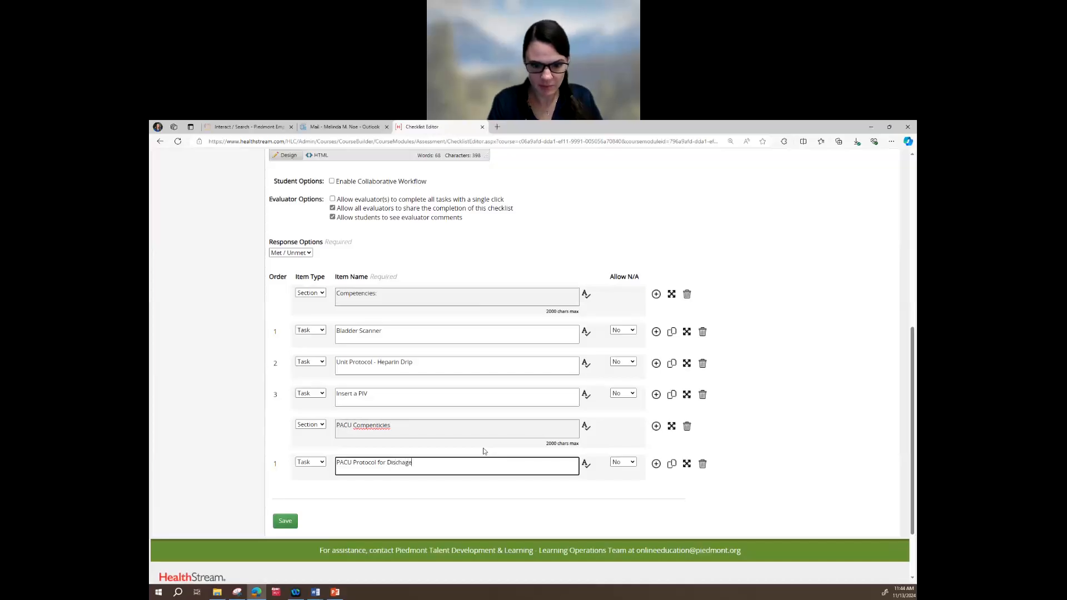
{"action": "key", "text": "BackSpace"}
{"action": "key", "text": "BackSpace"}
{"action": "type", "text": "rge"}
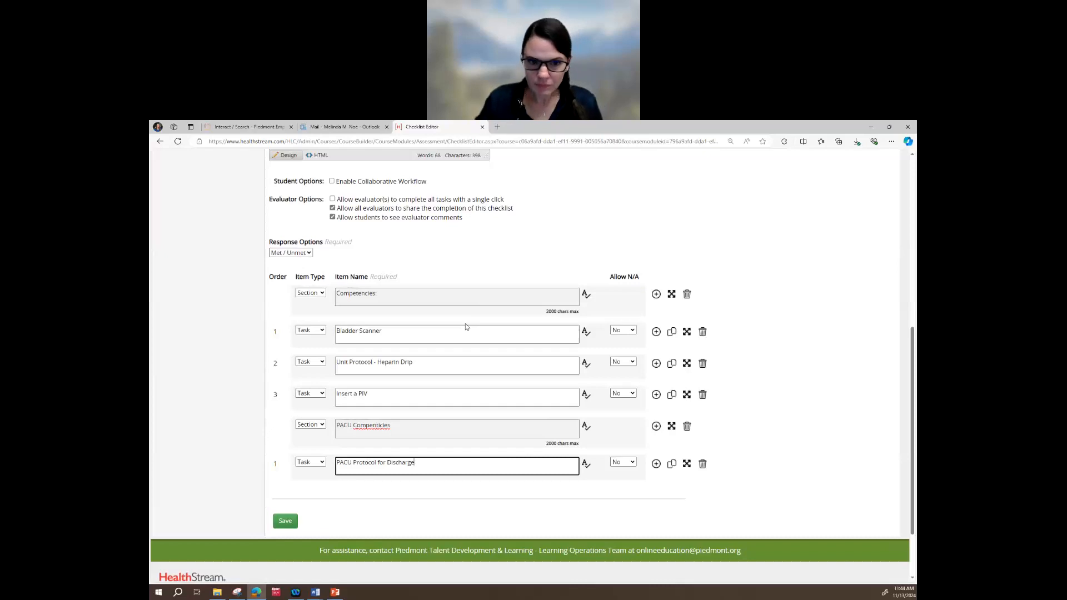
{"action": "scroll", "coordinate": [461, 327], "scroll_direction": "up", "scroll_amount": 3}
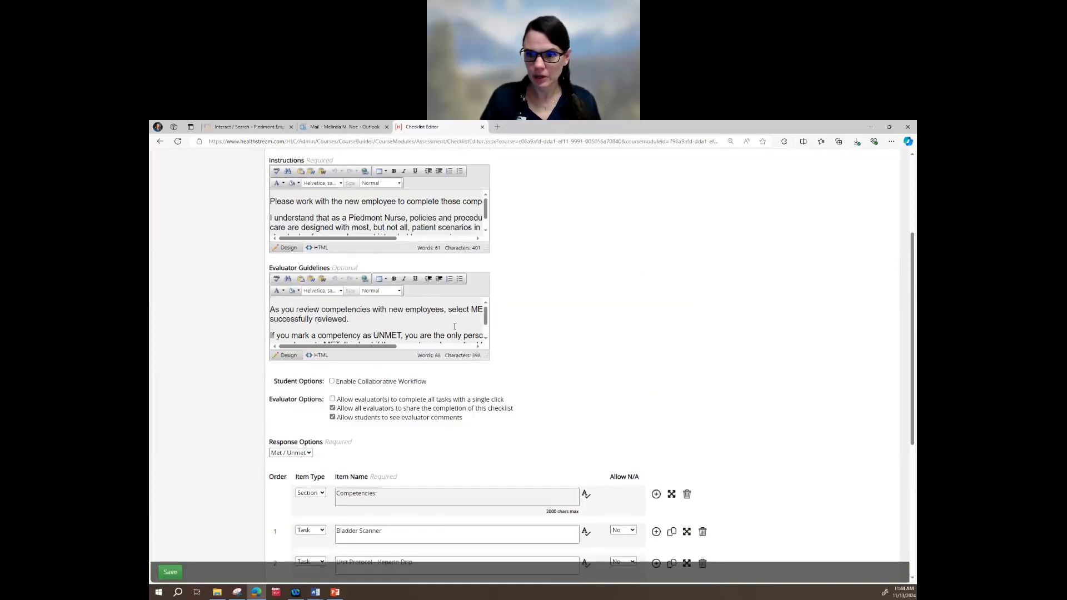
{"action": "scroll", "coordinate": [454, 326], "scroll_direction": "up", "scroll_amount": 3}
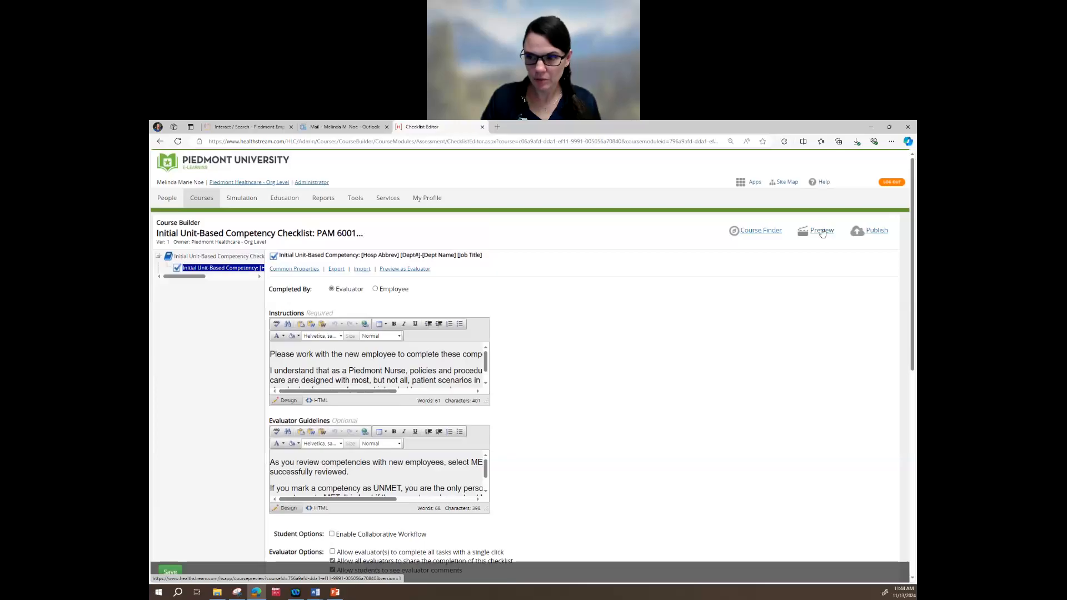
{"action": "left_click", "coordinate": [822, 231]}
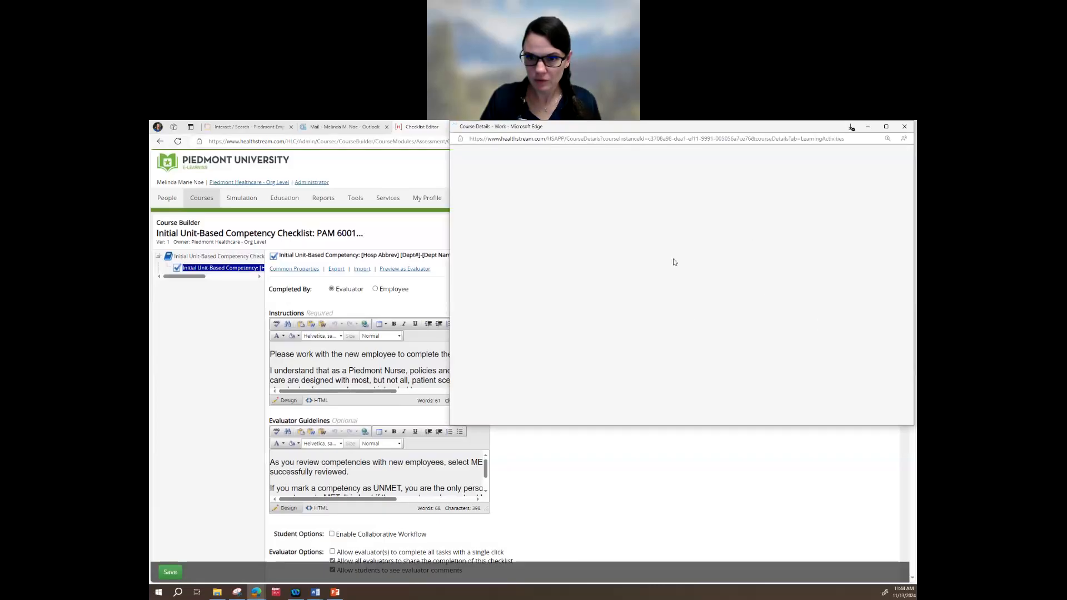
{"action": "left_click", "coordinate": [737, 276]}
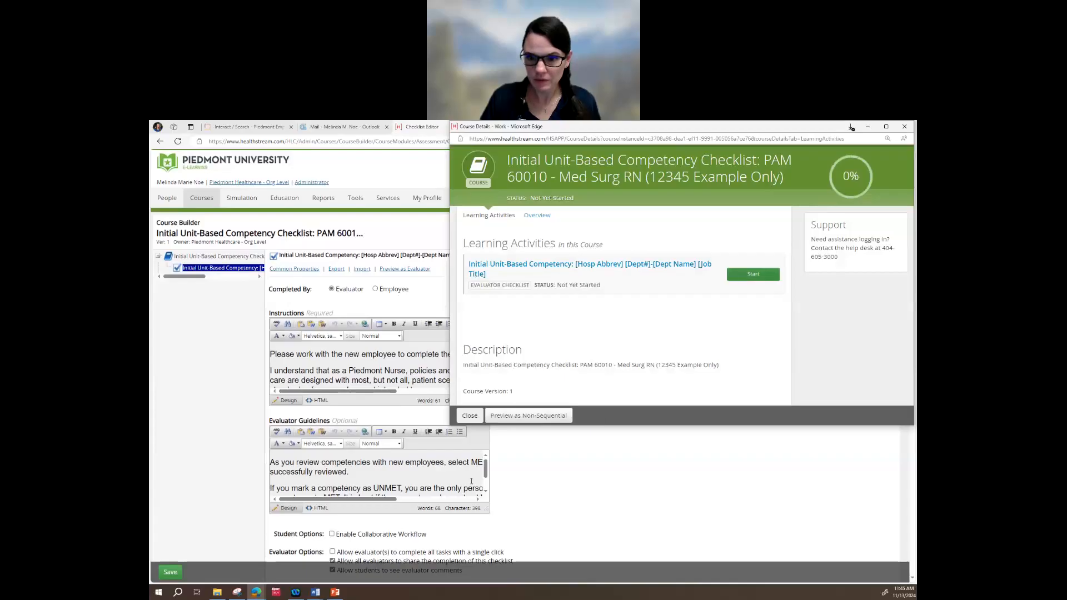
{"action": "left_click", "coordinate": [886, 126]}
{"action": "scroll", "coordinate": [520, 349], "scroll_direction": "down", "scroll_amount": 3}
{"action": "scroll", "coordinate": [562, 325], "scroll_direction": "up", "scroll_amount": 4}
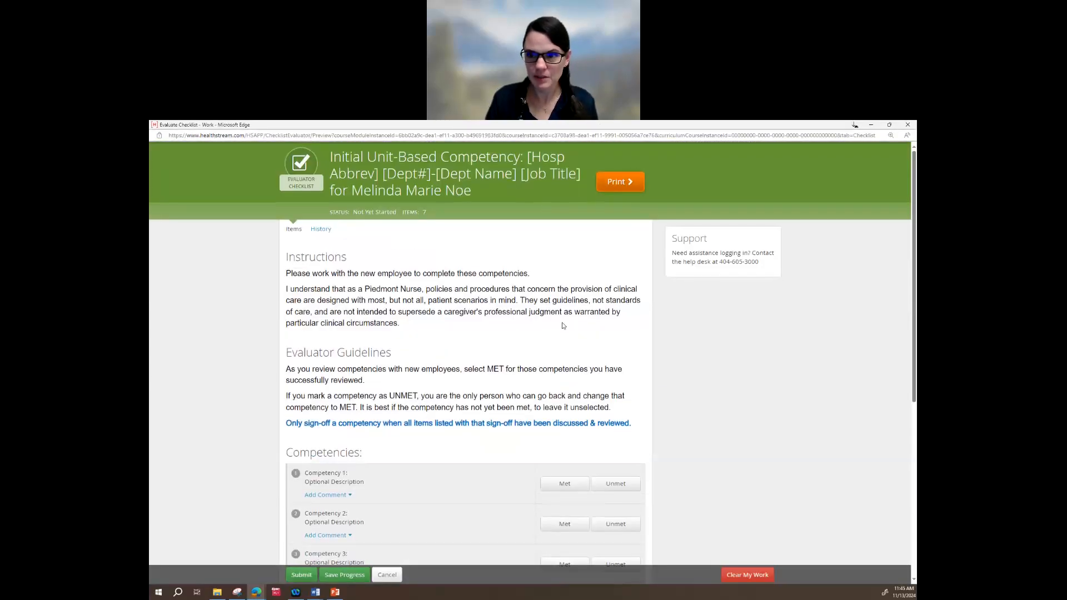
{"action": "left_click", "coordinate": [908, 127]}
{"action": "scroll", "coordinate": [488, 439], "scroll_direction": "down", "scroll_amount": 10}
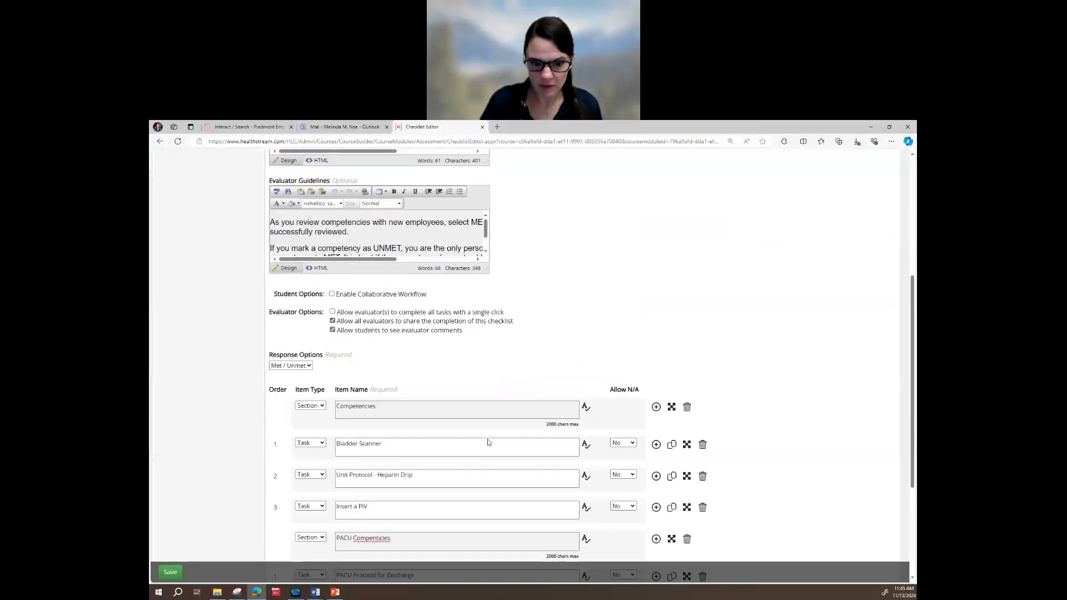
- Save the checklist and start the full-screen evaluator preview showing the Competencies and PACU Compenticies headings
{"action": "left_click", "coordinate": [286, 442]}
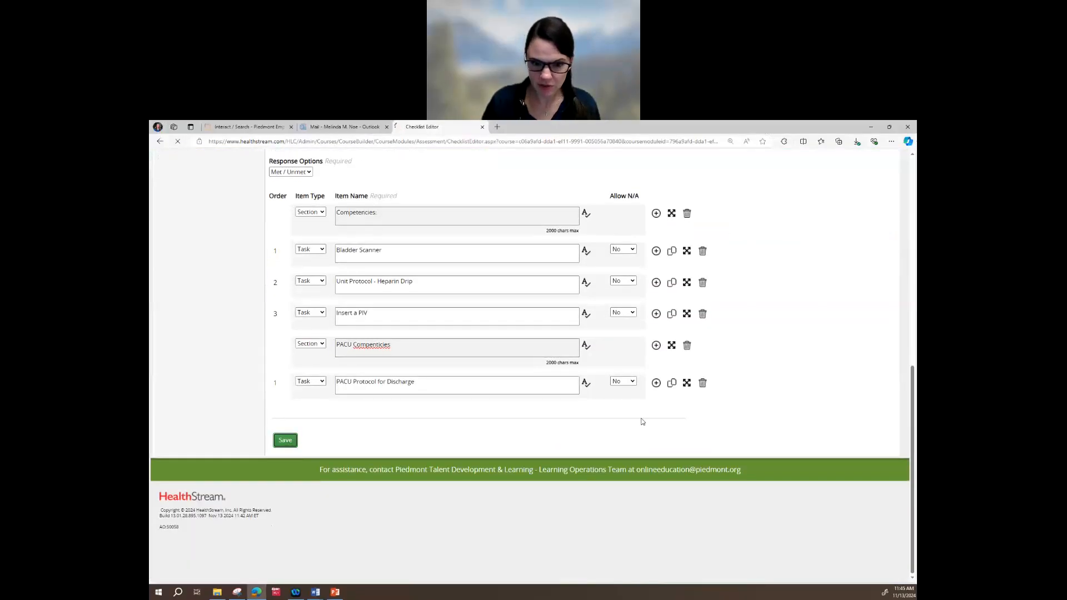
{"action": "left_click", "coordinate": [823, 230]}
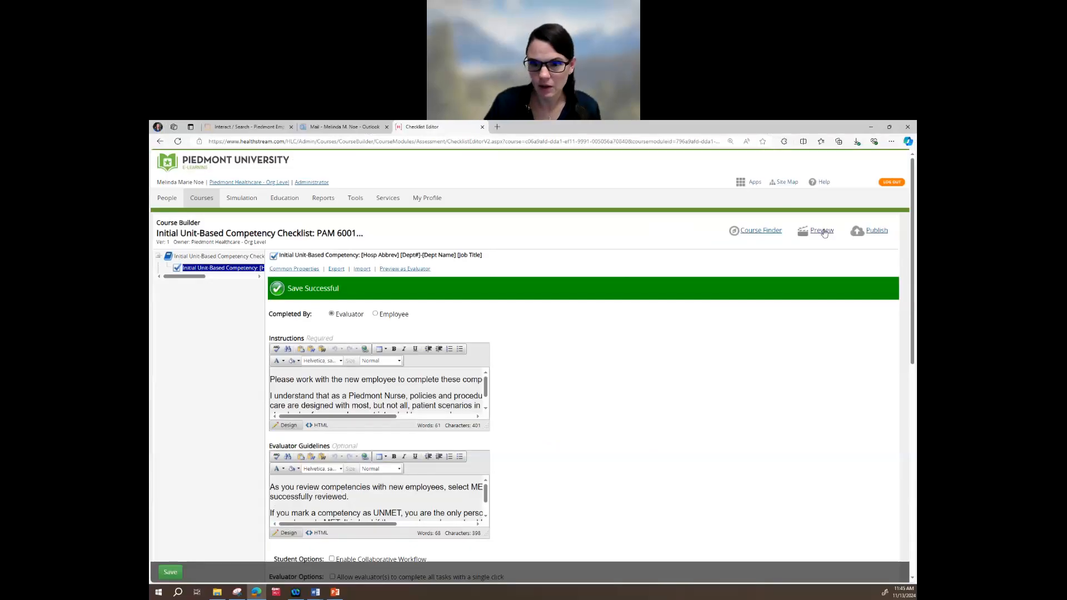
{"action": "left_click", "coordinate": [887, 127]}
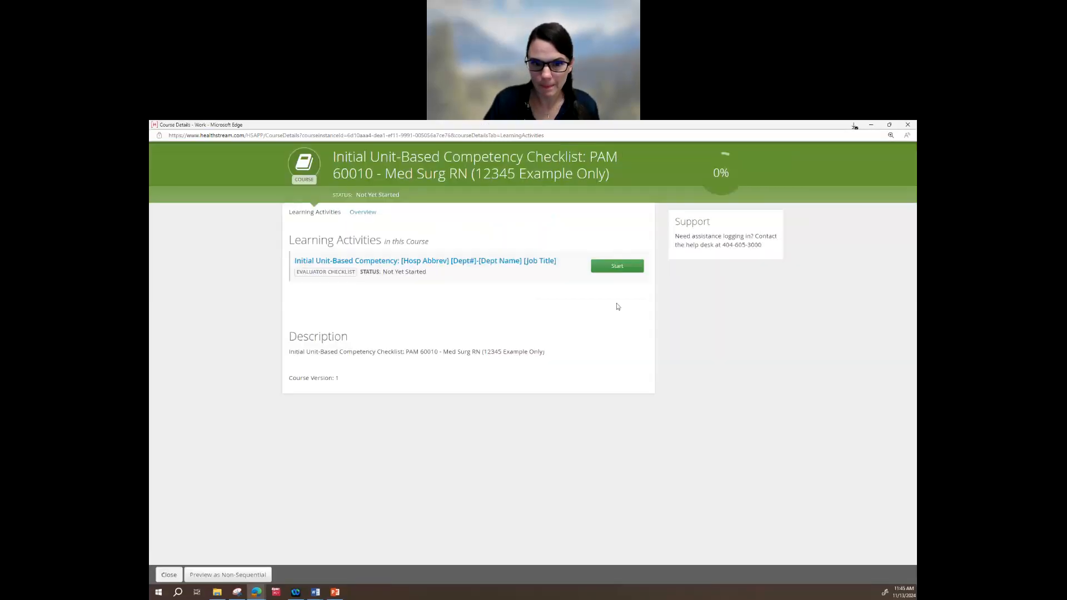
{"action": "left_click", "coordinate": [535, 266]}
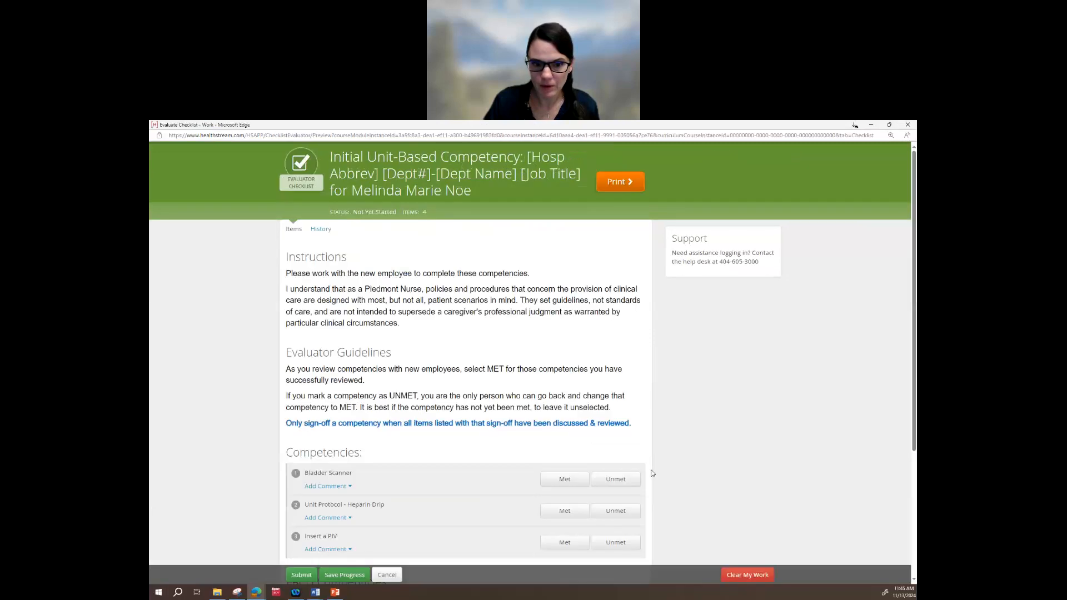
{"action": "scroll", "coordinate": [427, 356], "scroll_direction": "down", "scroll_amount": 3}
{"action": "scroll", "coordinate": [427, 356], "scroll_direction": "down", "scroll_amount": 1}
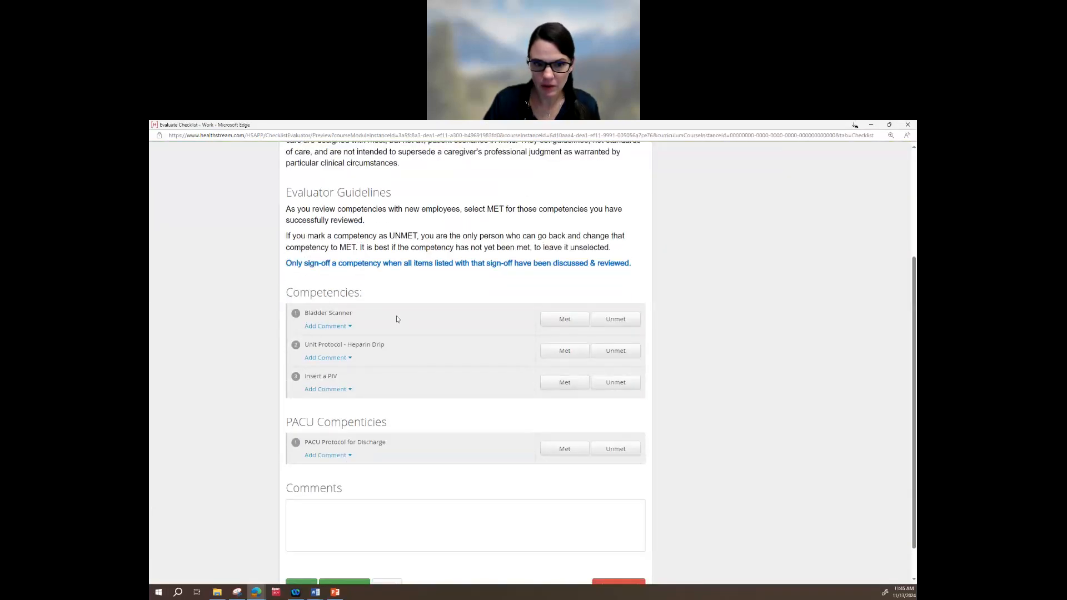
{"action": "left_click_drag", "start_coordinate": [299, 292], "coordinate": [383, 293]}
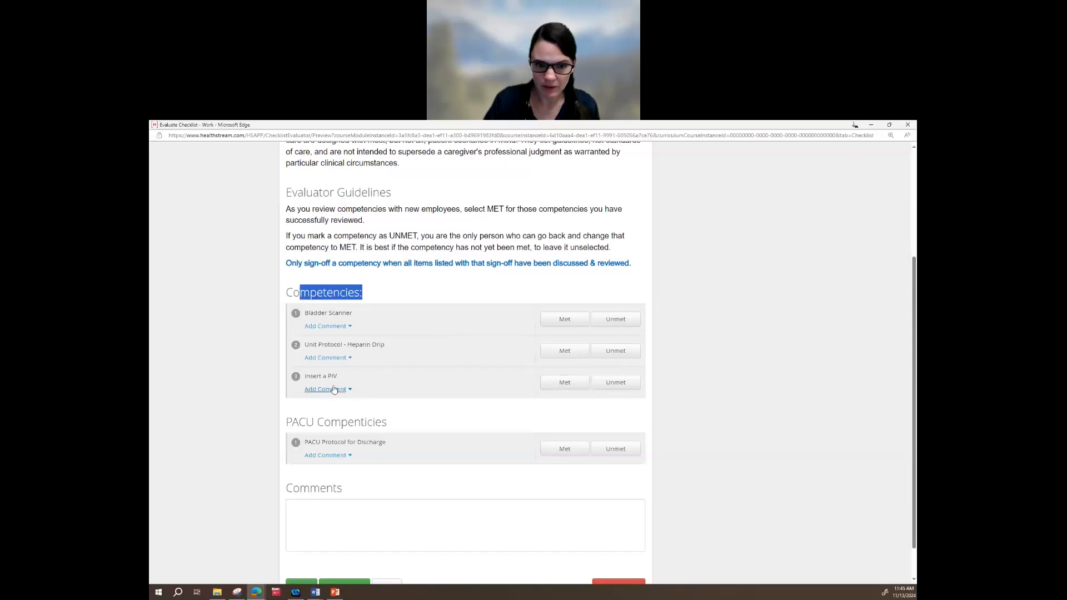
{"action": "left_click_drag", "start_coordinate": [396, 425], "coordinate": [262, 423]}
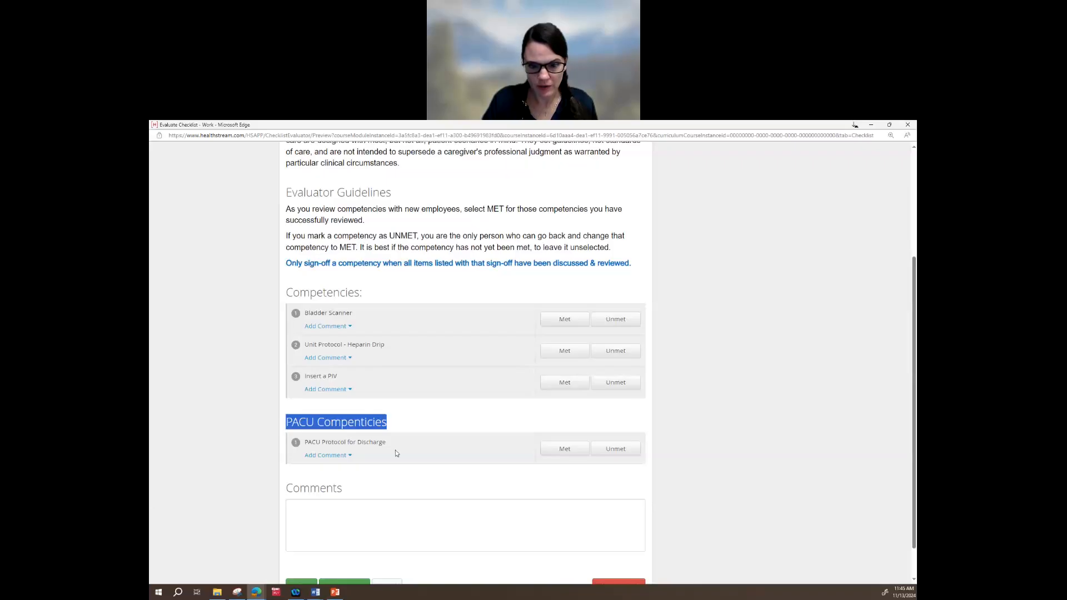
- Mark all four tasks as Met, clear the marks again, and close the preview
{"action": "left_click", "coordinate": [583, 451]}
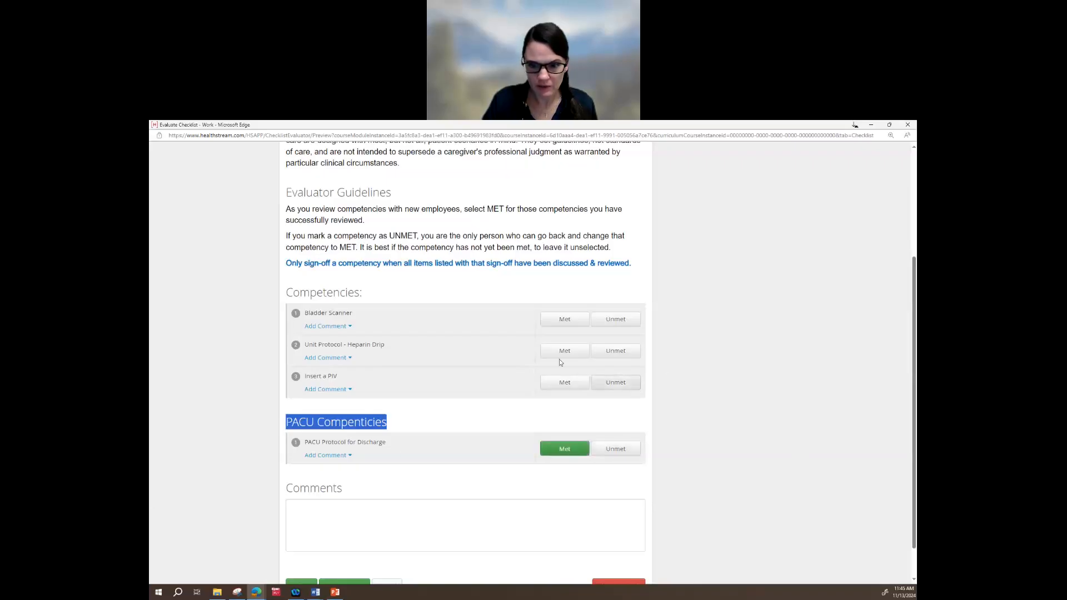
{"action": "left_click", "coordinate": [574, 351]}
{"action": "left_click", "coordinate": [567, 320]}
{"action": "left_click", "coordinate": [566, 385]}
{"action": "left_click", "coordinate": [565, 449]}
{"action": "left_click", "coordinate": [566, 386]}
{"action": "left_click", "coordinate": [581, 352]}
{"action": "left_click", "coordinate": [581, 322]}
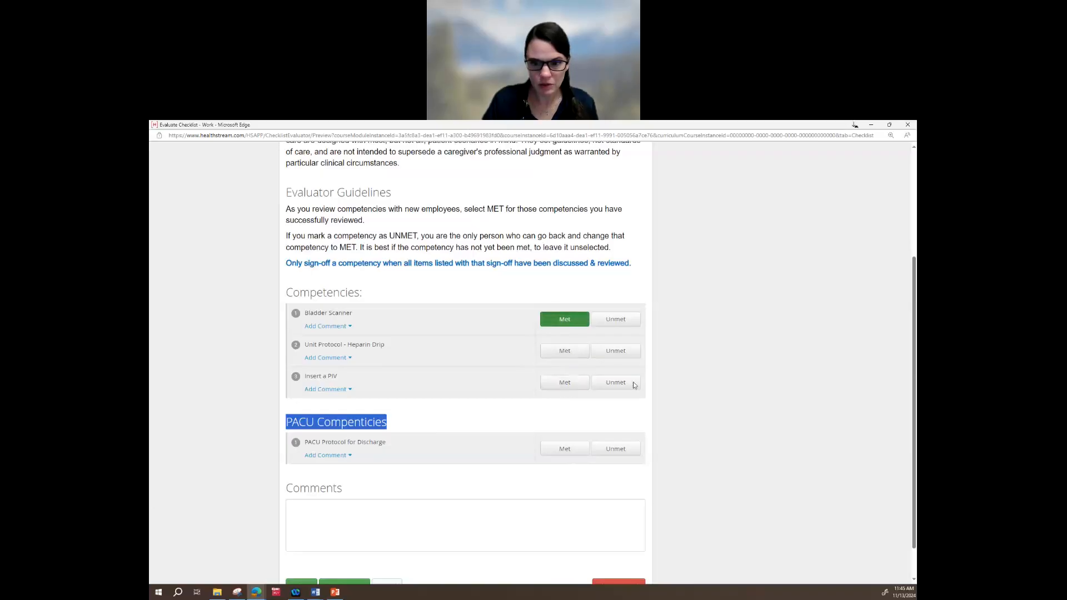
{"action": "scroll", "coordinate": [543, 461], "scroll_direction": "down", "scroll_amount": 1}
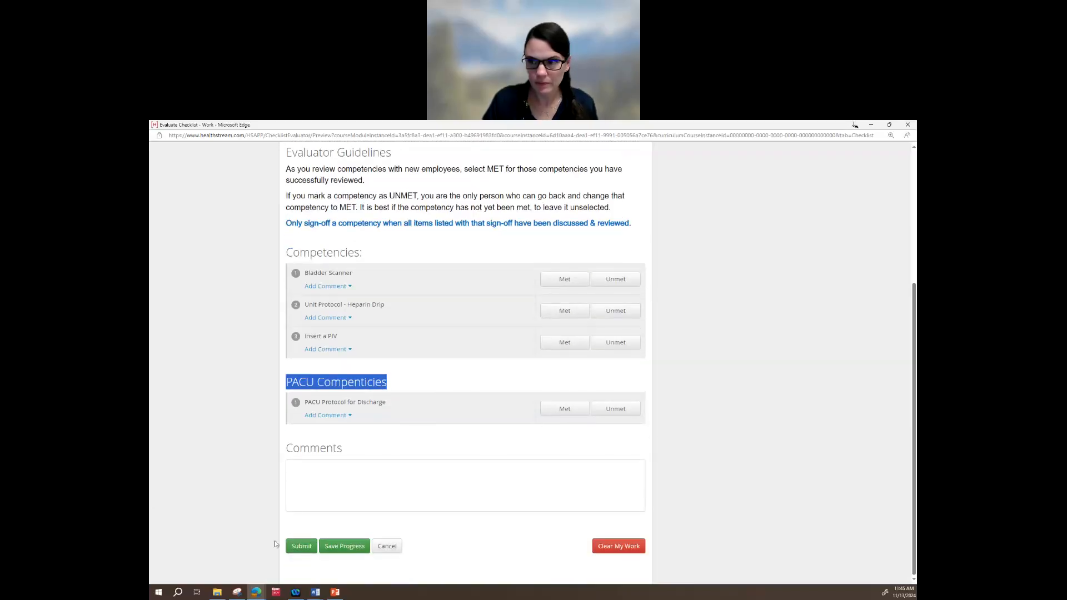
{"action": "left_click", "coordinate": [908, 125]}
- Switch the checklist's Response Options from Met/Unmet to Custom
{"action": "scroll", "coordinate": [579, 456], "scroll_direction": "down", "scroll_amount": 6}
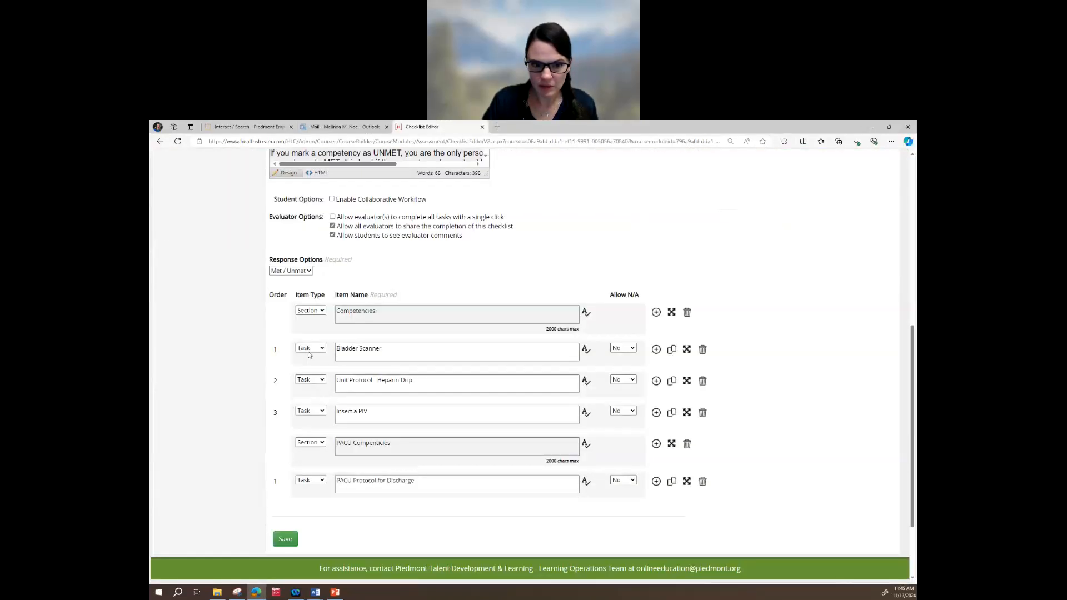
{"action": "left_click", "coordinate": [309, 353]}
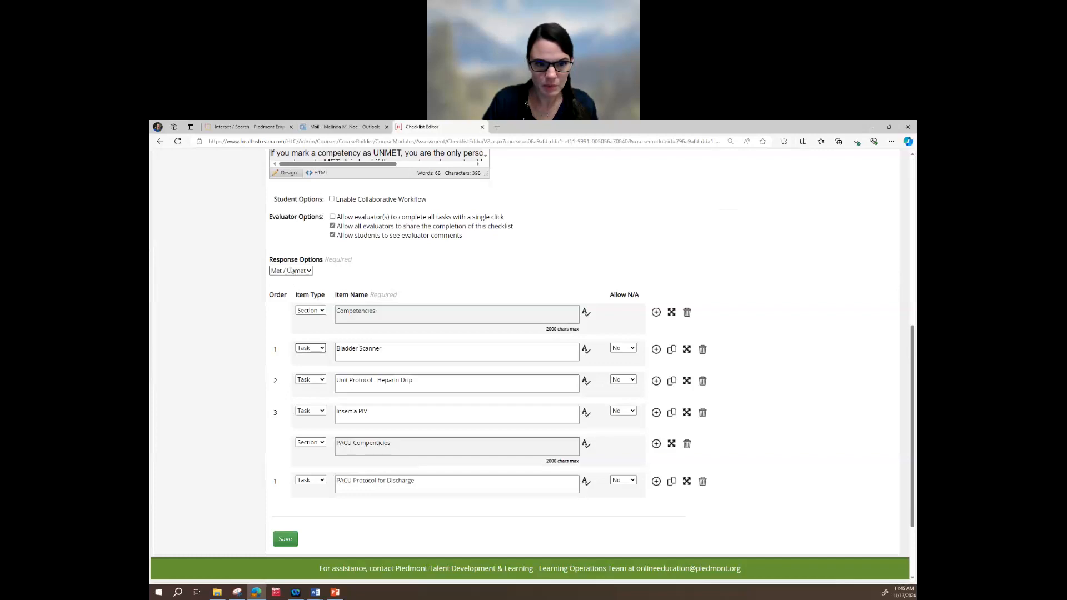
{"action": "left_click", "coordinate": [290, 271]}
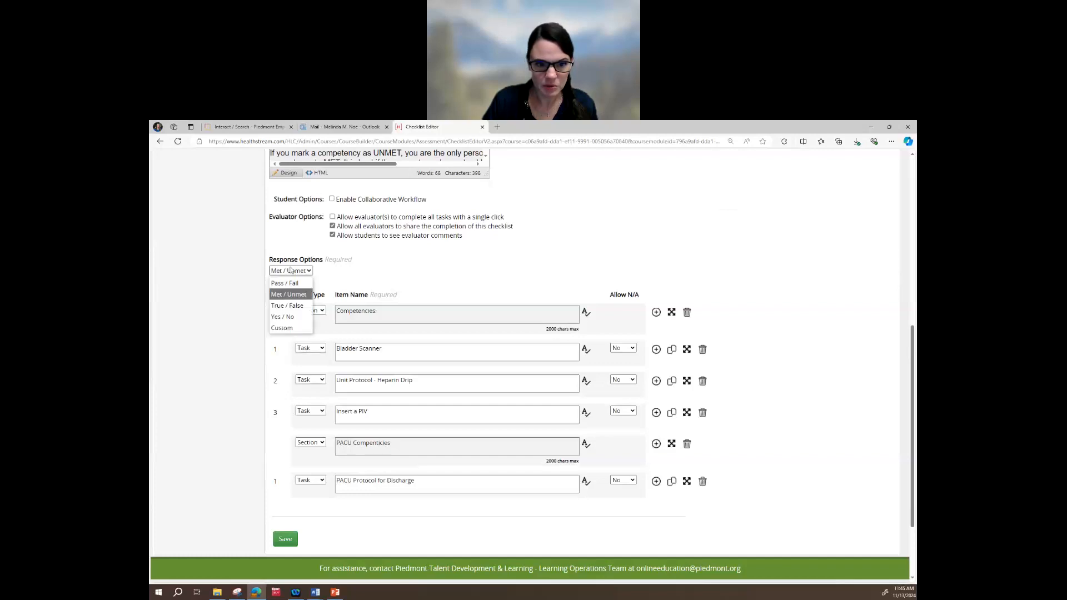
{"action": "left_click", "coordinate": [292, 318]}
{"action": "left_click", "coordinate": [290, 271]}
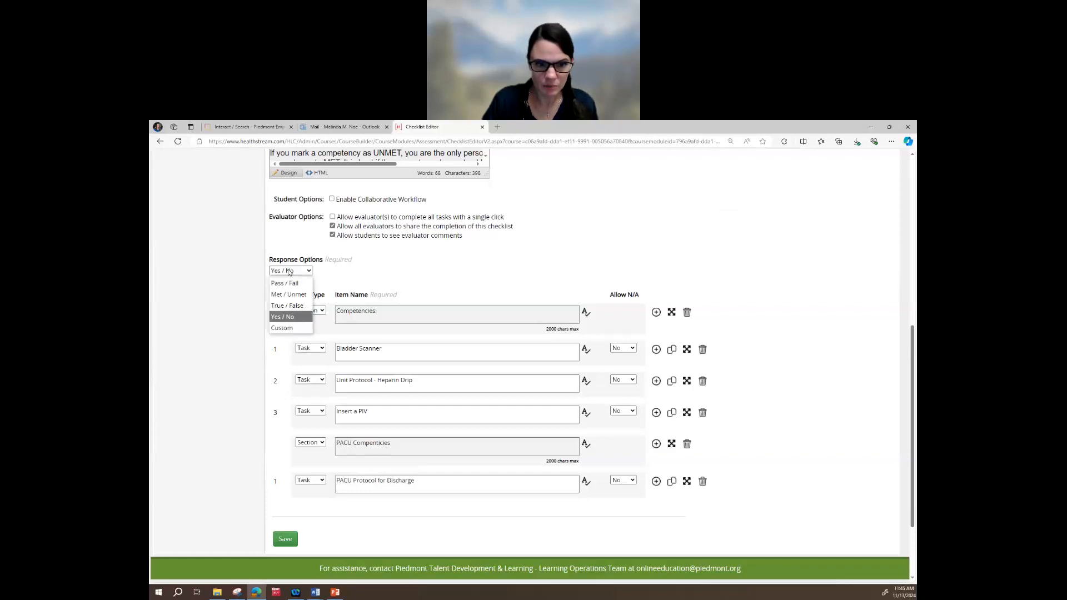
{"action": "left_click", "coordinate": [285, 329]}
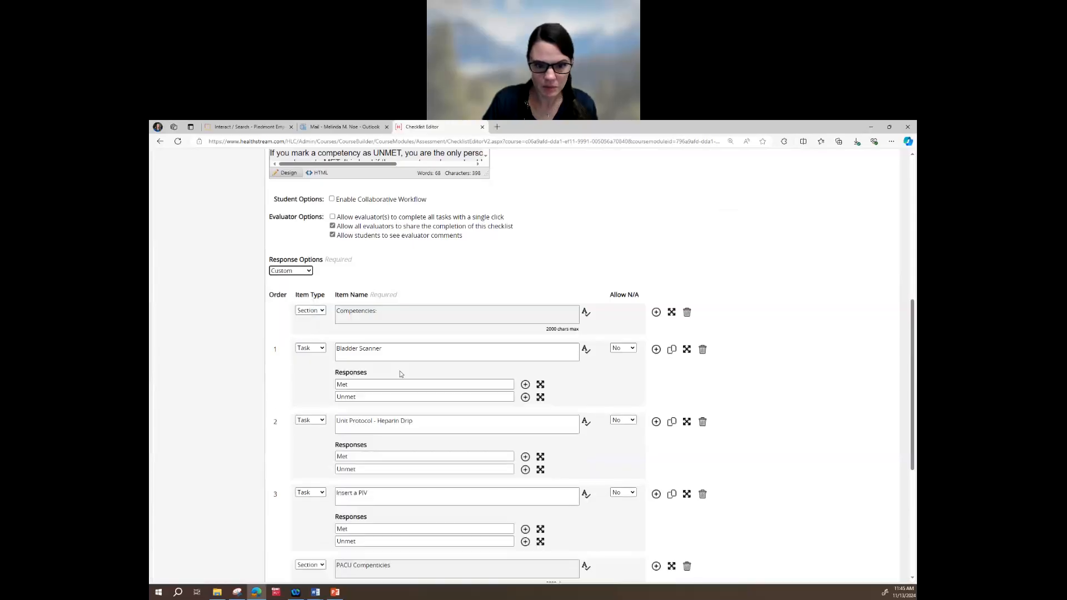
- Add a 'Not applicable to Night Shift' response to PACU Protocol for Discharge
{"action": "scroll", "coordinate": [432, 452], "scroll_direction": "down", "scroll_amount": 1}
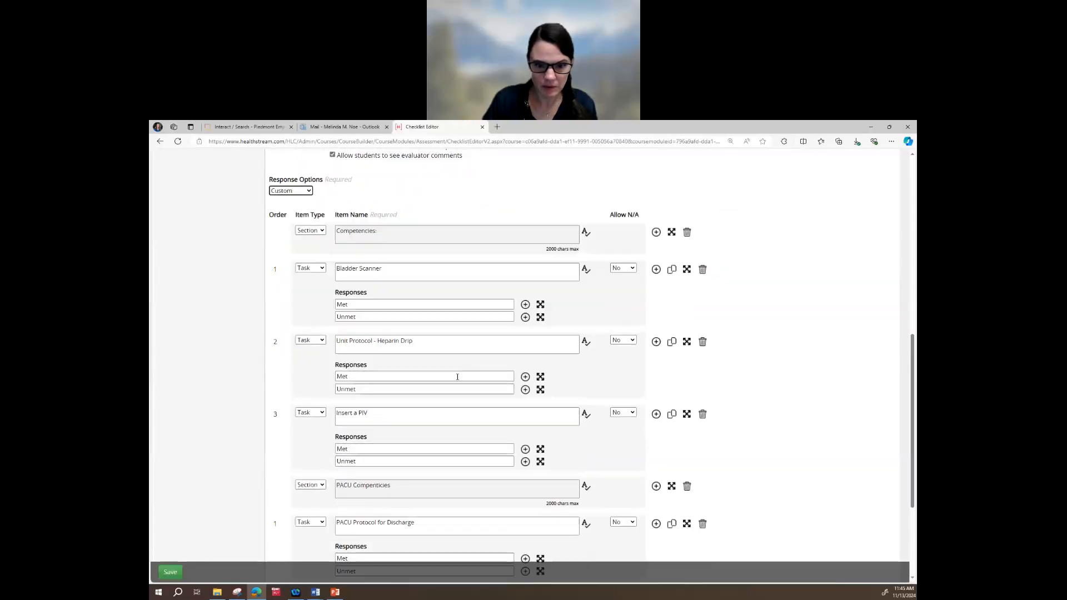
{"action": "left_click_drag", "start_coordinate": [349, 376], "coordinate": [256, 377]}
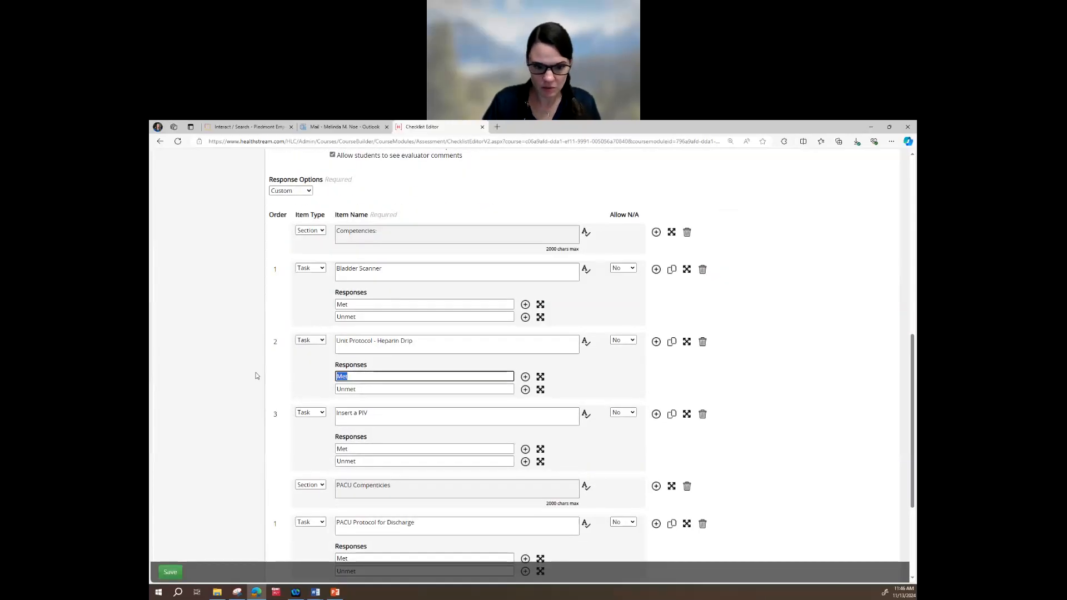
{"action": "scroll", "coordinate": [255, 376], "scroll_direction": "down", "scroll_amount": 2}
{"action": "left_click_drag", "start_coordinate": [338, 438], "coordinate": [411, 469]}
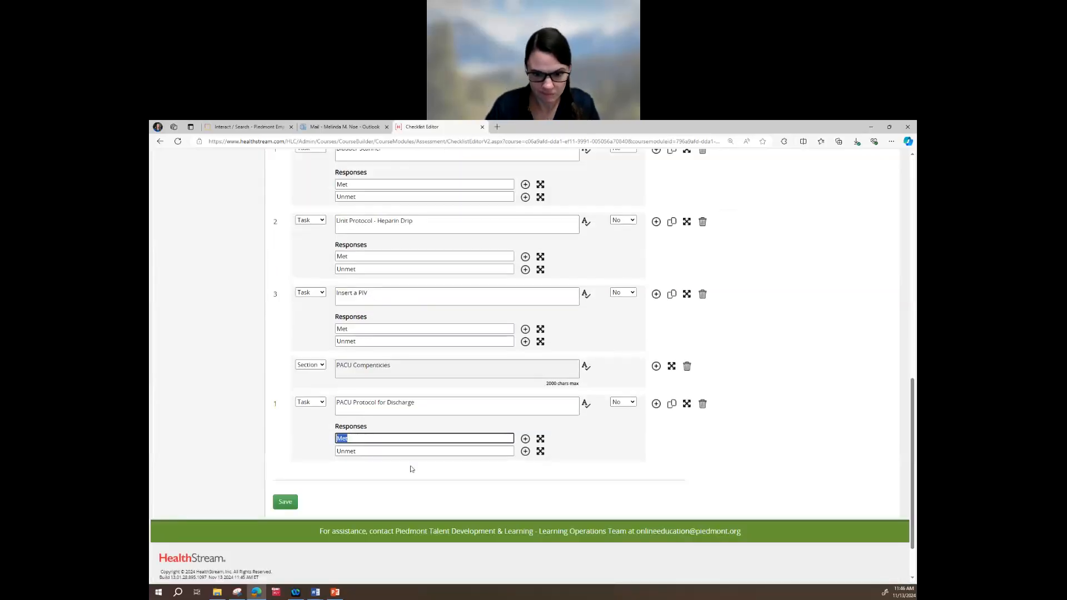
{"action": "left_click", "coordinate": [525, 452]}
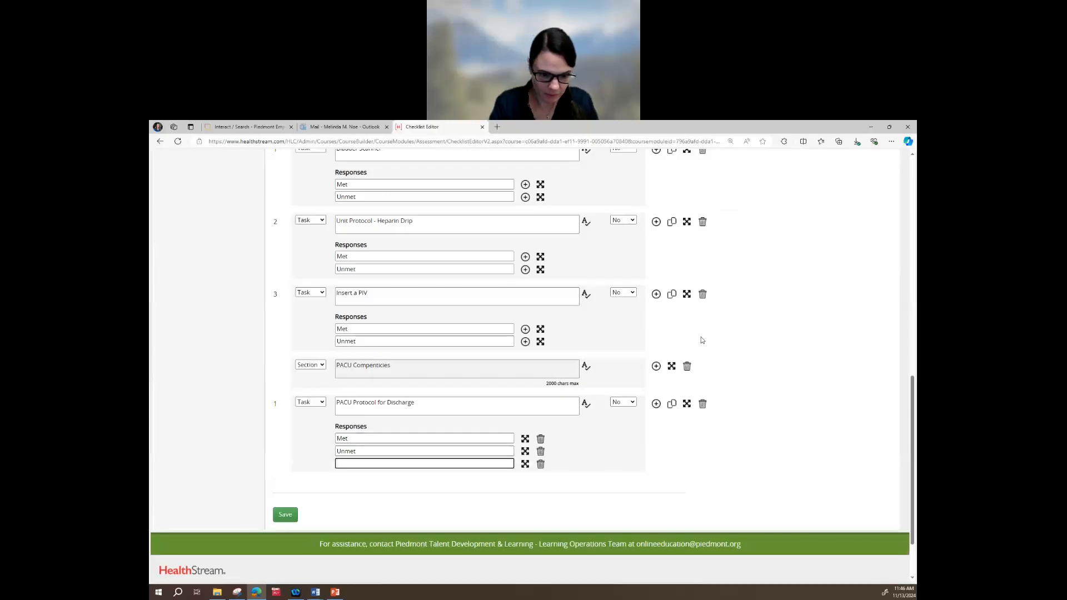
{"action": "type", "text": "N"}
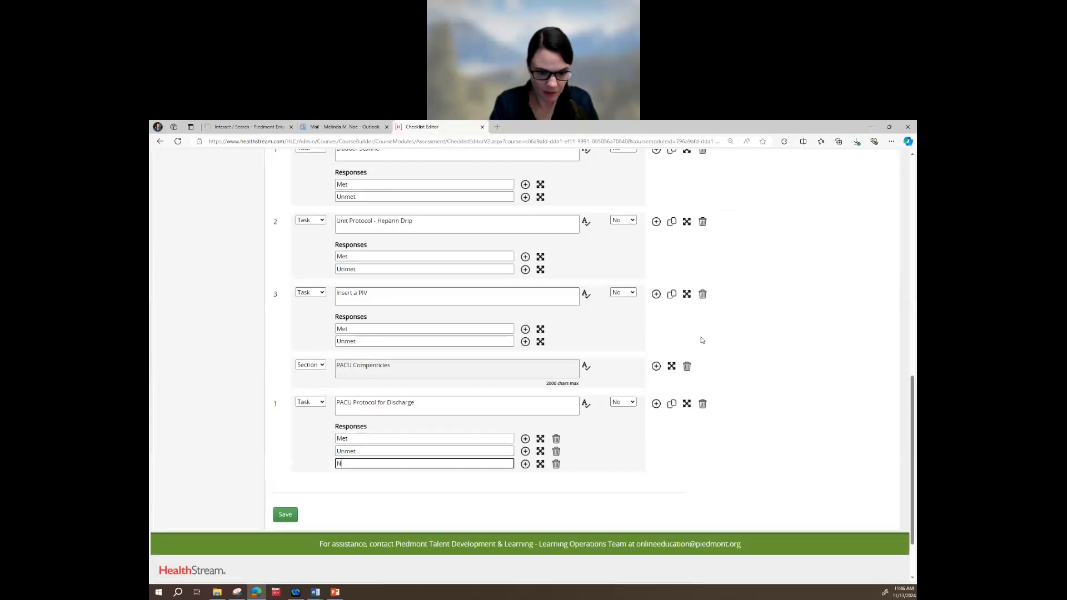
{"action": "type", "text": "ot applicable to Night Shift"}
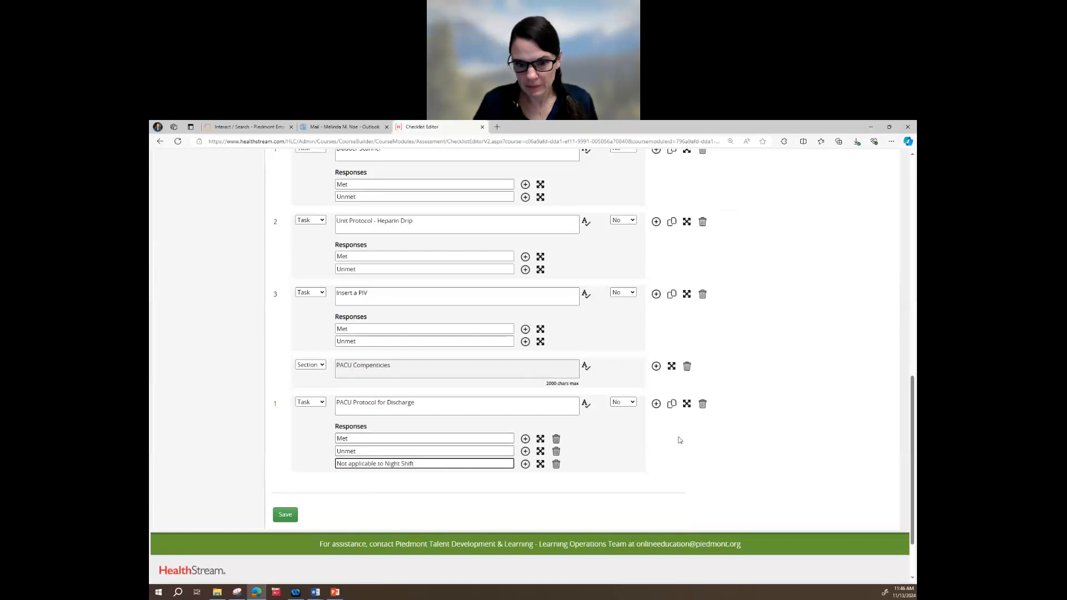
- Set Allow N/A to Yes for PACU Protocol for Discharge and preview as evaluator
{"action": "scroll", "coordinate": [661, 360], "scroll_direction": "up", "scroll_amount": 2}
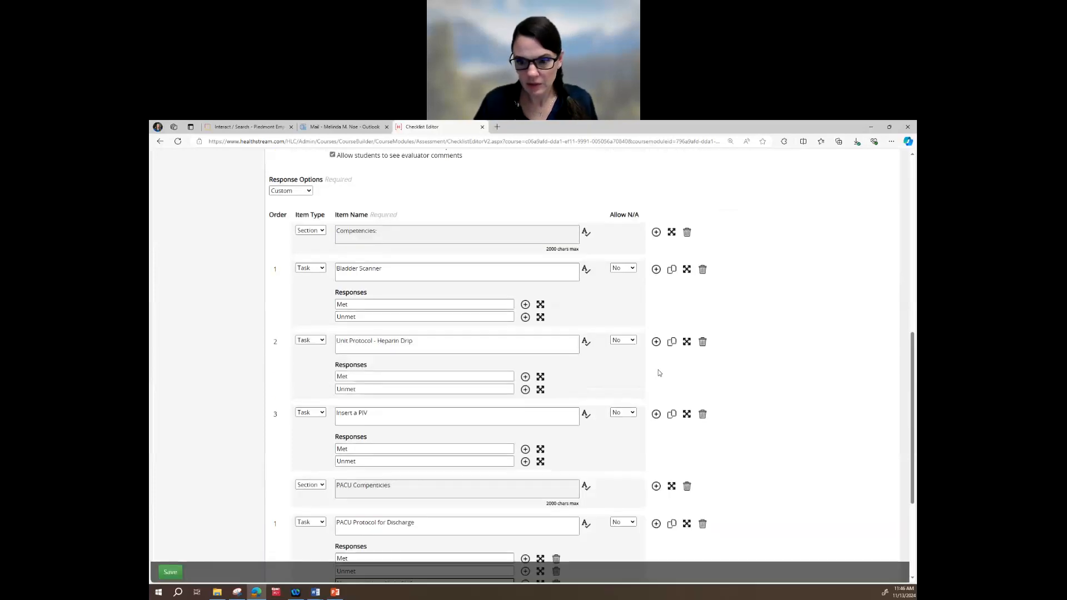
{"action": "scroll", "coordinate": [661, 367], "scroll_direction": "down", "scroll_amount": 3}
{"action": "left_click", "coordinate": [623, 362]}
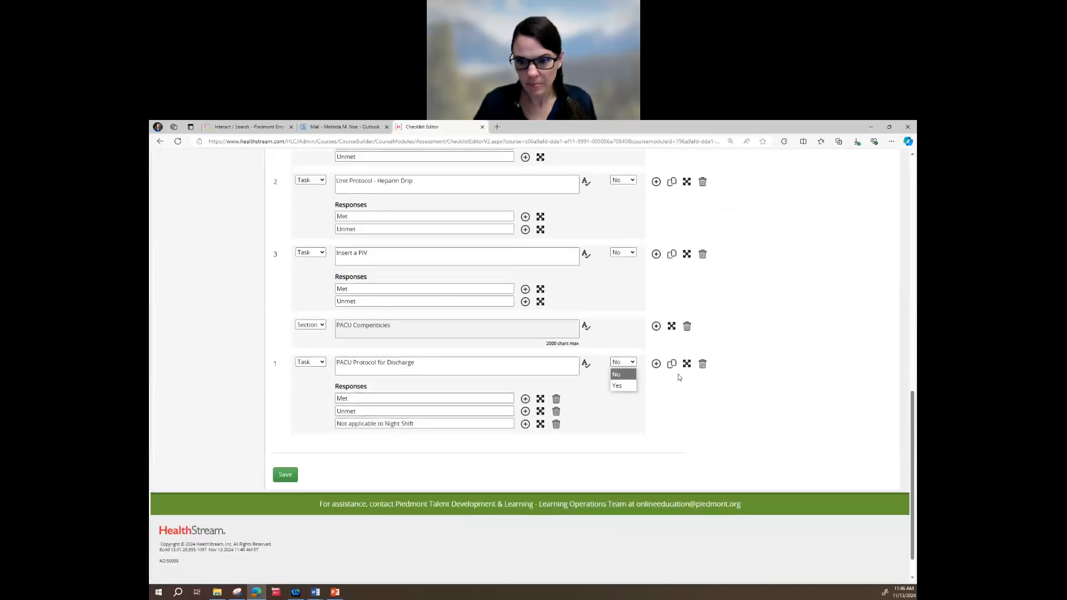
{"action": "left_click", "coordinate": [622, 386]}
{"action": "scroll", "coordinate": [619, 218], "scroll_direction": "up", "scroll_amount": 3}
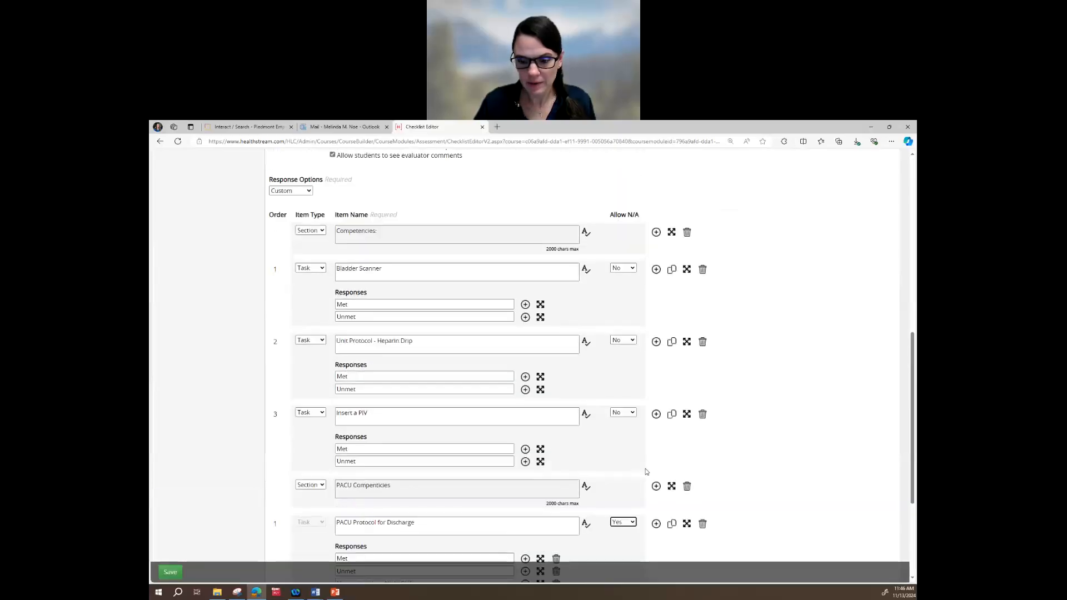
{"action": "scroll", "coordinate": [646, 479], "scroll_direction": "down", "scroll_amount": 2}
{"action": "scroll", "coordinate": [715, 373], "scroll_direction": "up", "scroll_amount": 10}
{"action": "scroll", "coordinate": [459, 506], "scroll_direction": "down", "scroll_amount": 10}
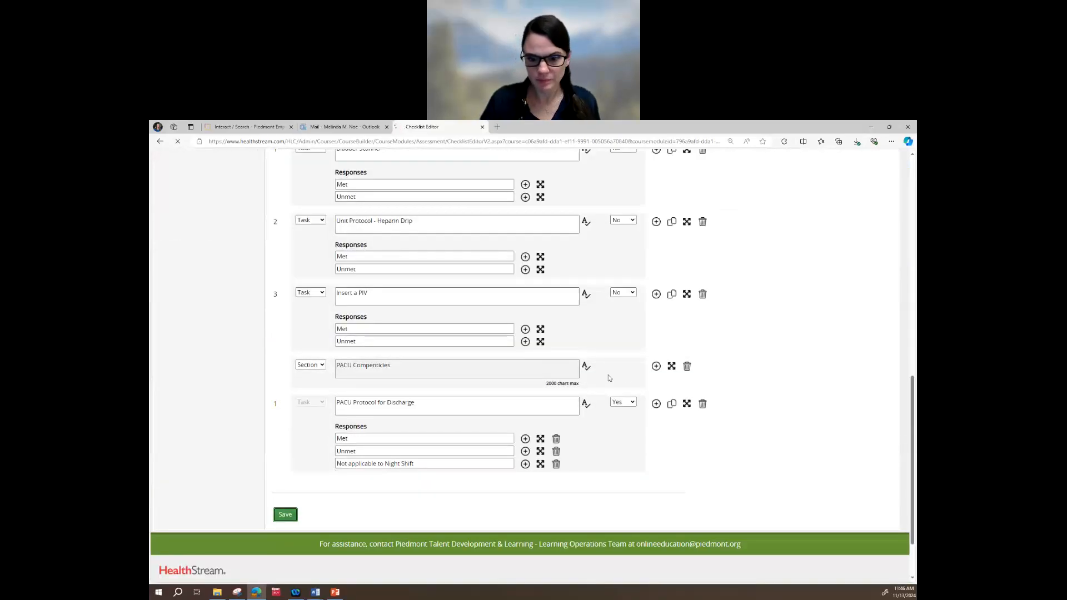
{"action": "left_click", "coordinate": [822, 230]}
- Open the checklist activity in the preview and inspect the Bladder Scanner response choices
{"action": "left_click", "coordinate": [548, 260]}
{"action": "scroll", "coordinate": [670, 398], "scroll_direction": "down", "scroll_amount": 4}
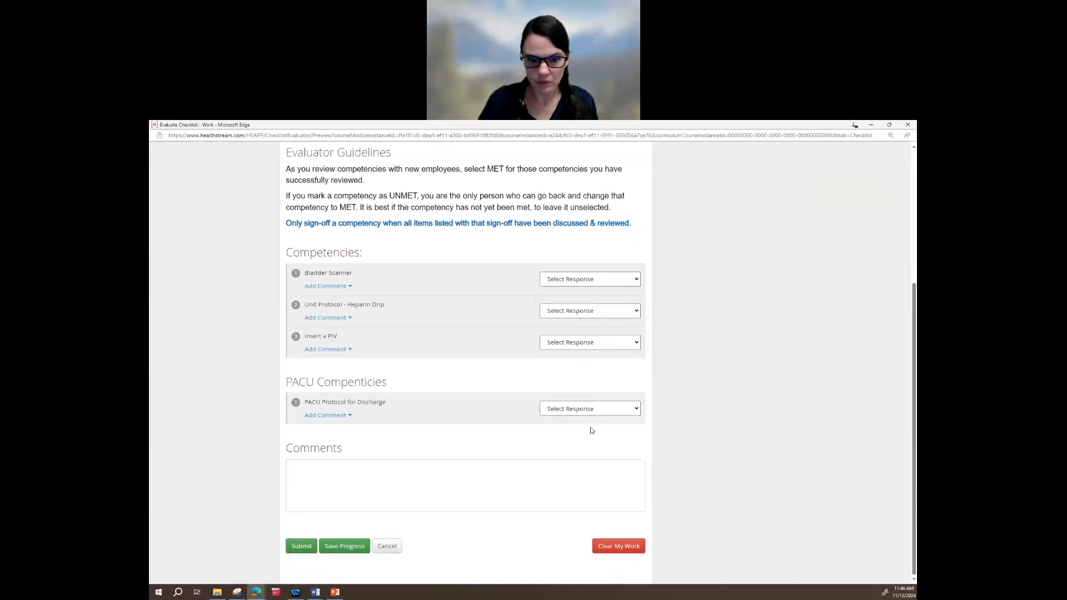
{"action": "left_click", "coordinate": [578, 280]}
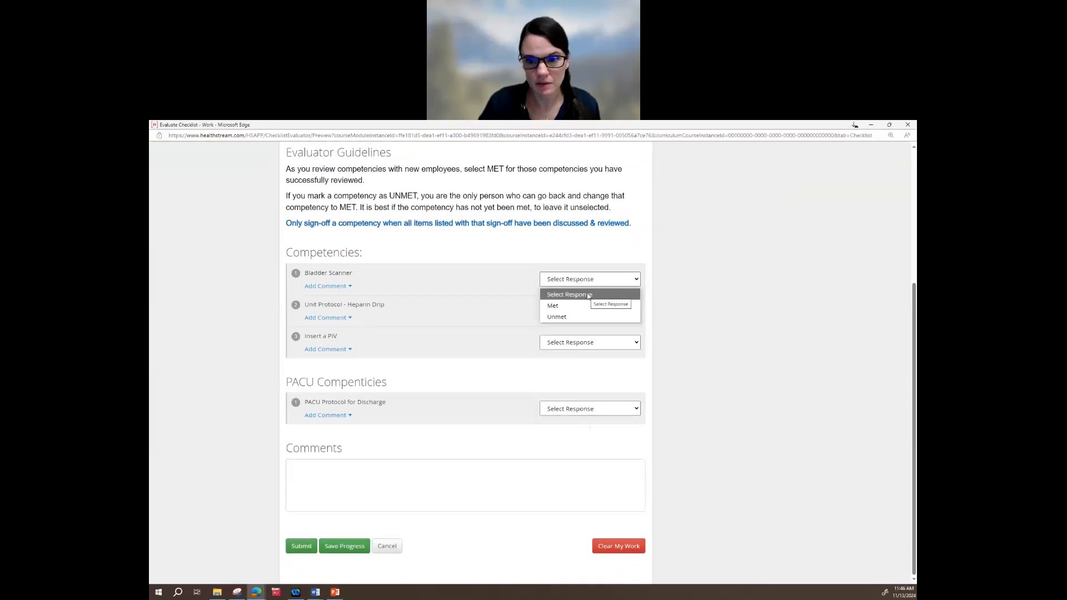
{"action": "left_click", "coordinate": [584, 282]}
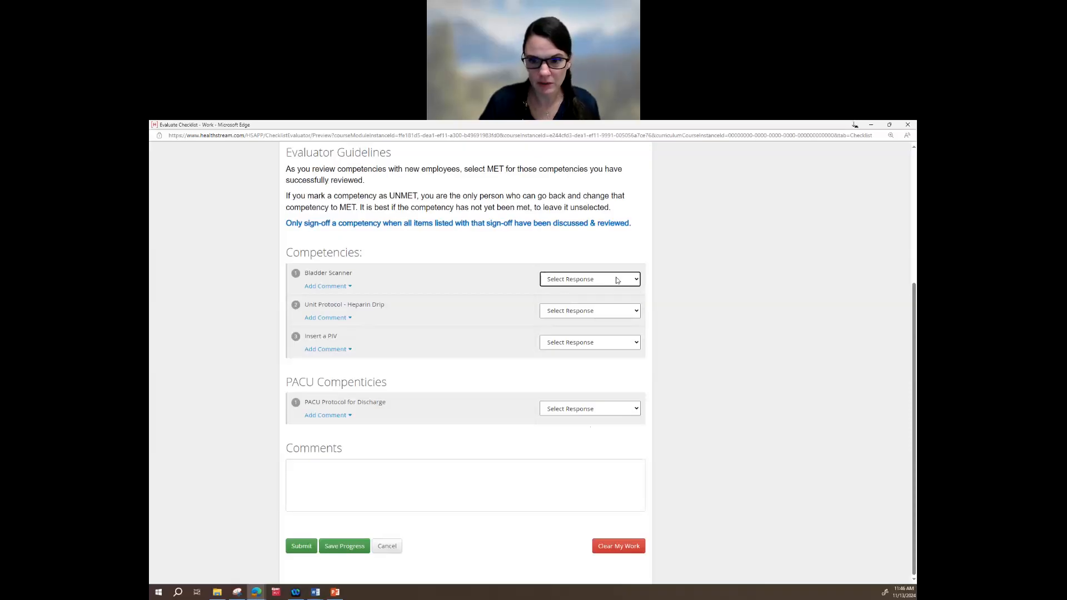
{"action": "left_click", "coordinate": [617, 280]}
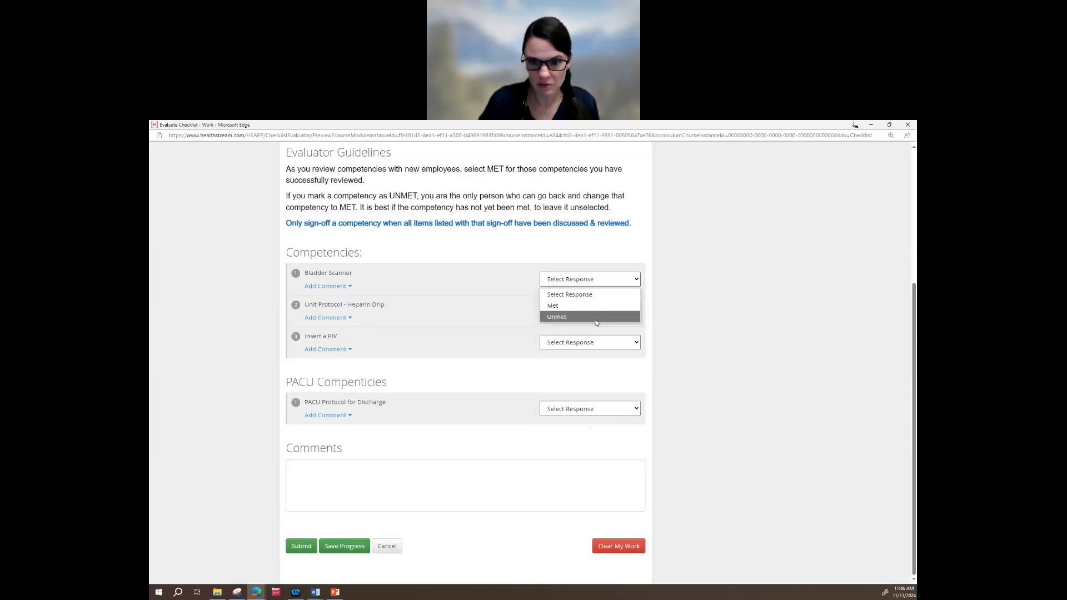
{"action": "left_click", "coordinate": [592, 429]}
- Mark PACU Protocol for Discharge as 'Not applicable to Night Shift', then as N/A
{"action": "left_click", "coordinate": [637, 409]}
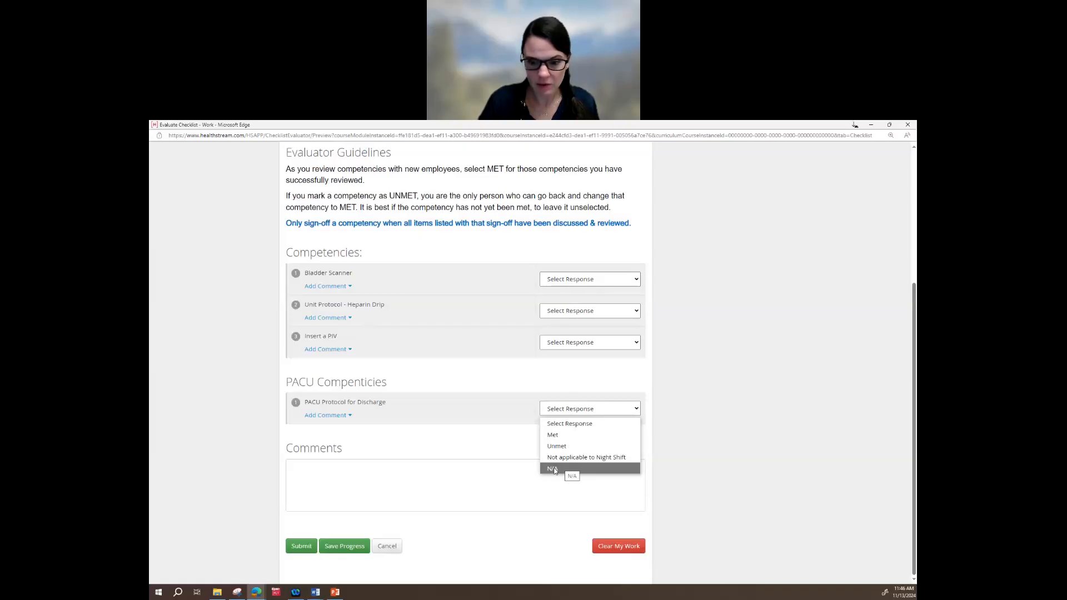
{"action": "left_click", "coordinate": [606, 459]}
{"action": "left_click", "coordinate": [606, 408]}
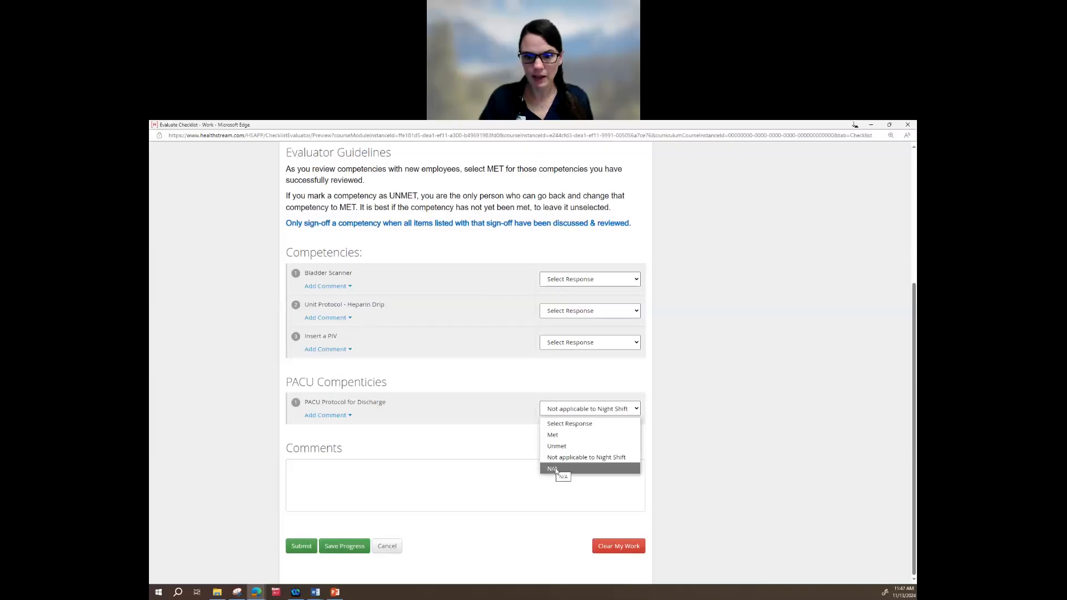
{"action": "left_click", "coordinate": [556, 469]}
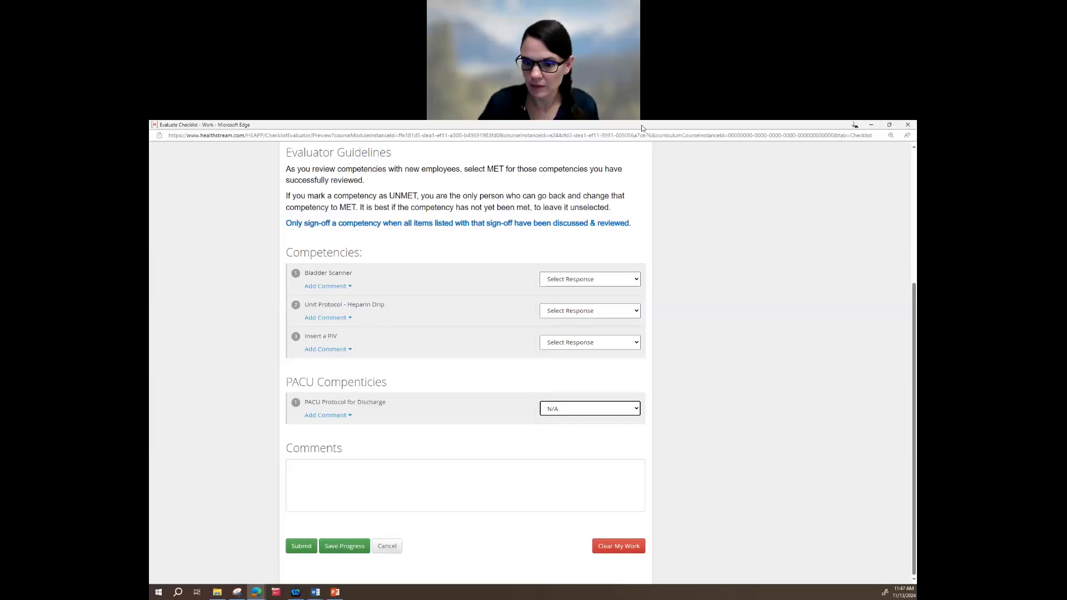
- Close the evaluator preview and save the Checklist Editor changes
{"action": "left_click", "coordinate": [908, 126]}
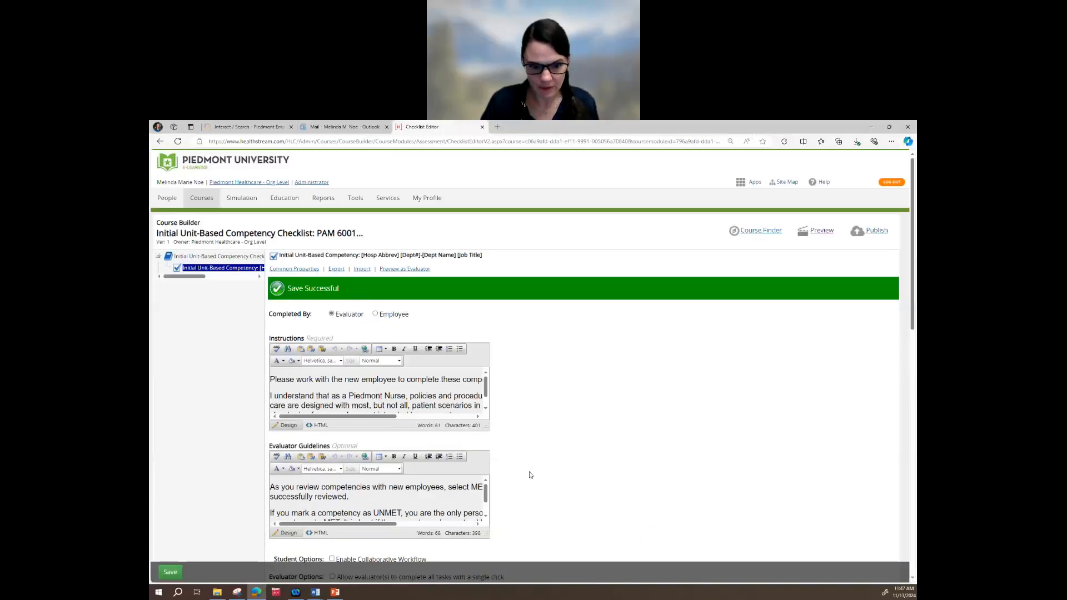
{"action": "scroll", "coordinate": [533, 468], "scroll_direction": "down", "scroll_amount": 10}
{"action": "scroll", "coordinate": [535, 469], "scroll_direction": "down", "scroll_amount": 5}
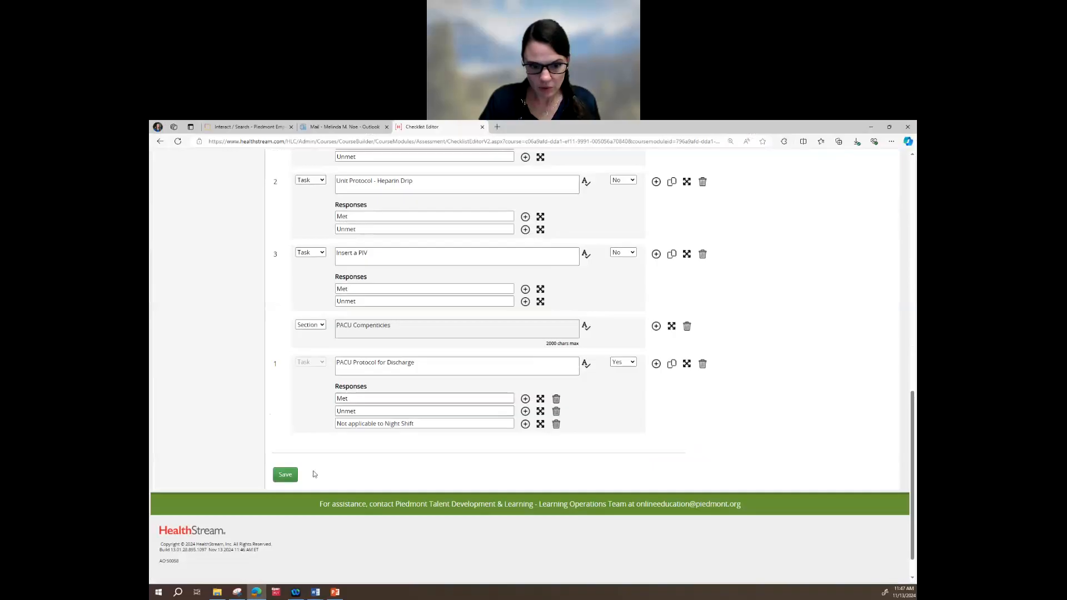
{"action": "left_click", "coordinate": [281, 477]}
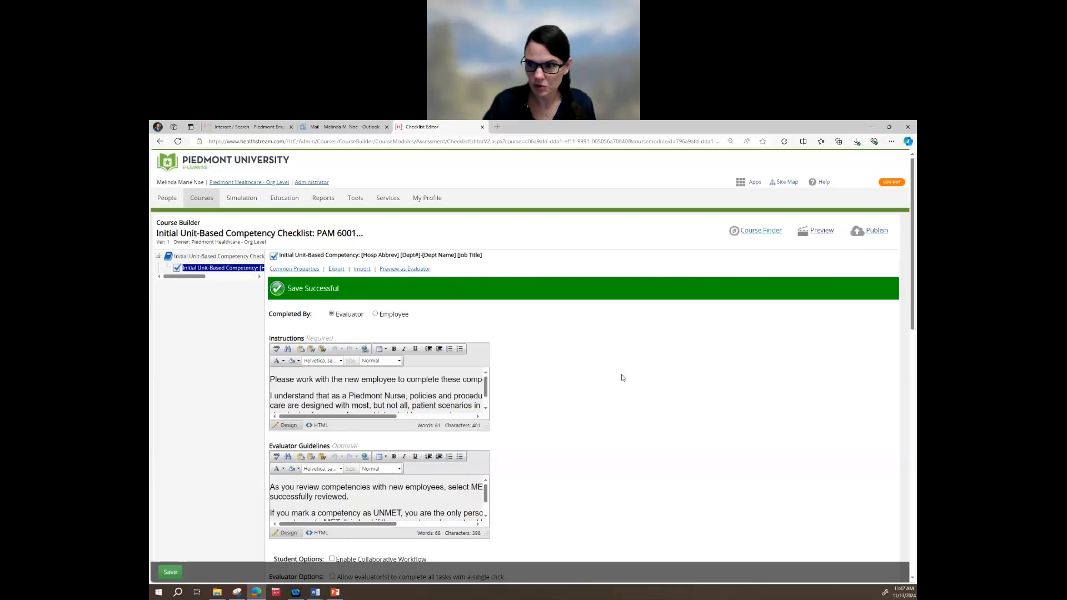
- In the publishing options, set Course Development Status to Approved and uncheck Self-Enrollment
{"action": "left_click", "coordinate": [881, 234]}
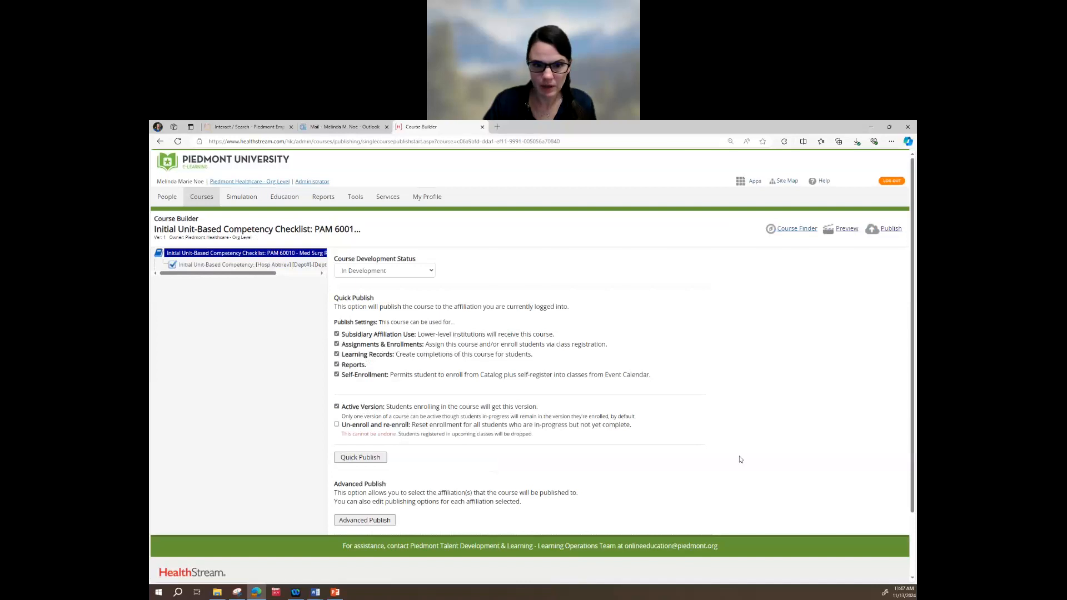
{"action": "left_click", "coordinate": [380, 272]}
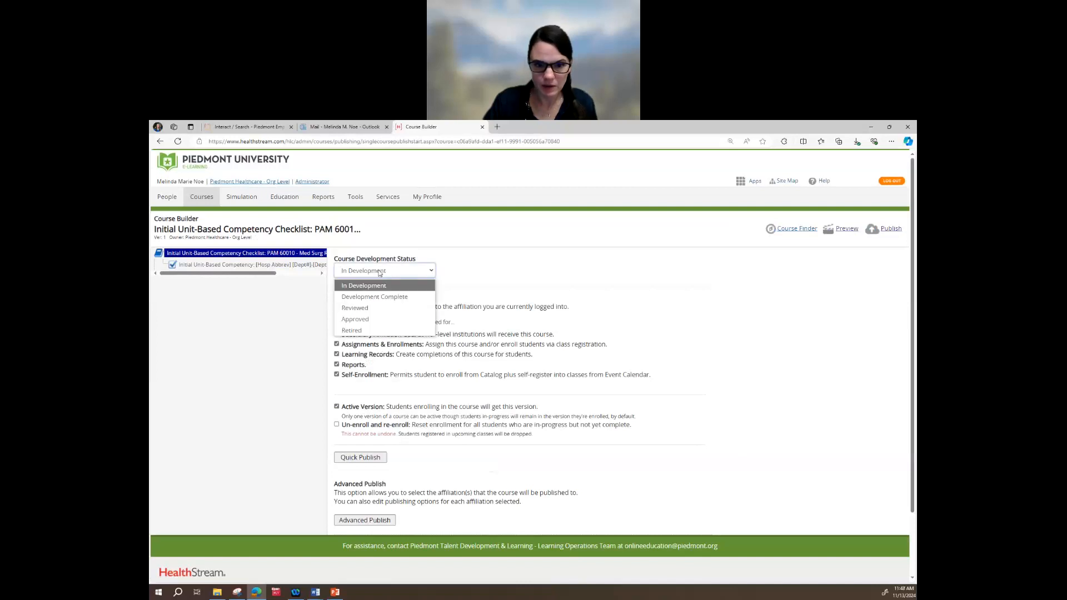
{"action": "left_click", "coordinate": [371, 321]}
{"action": "left_click", "coordinate": [351, 377]}
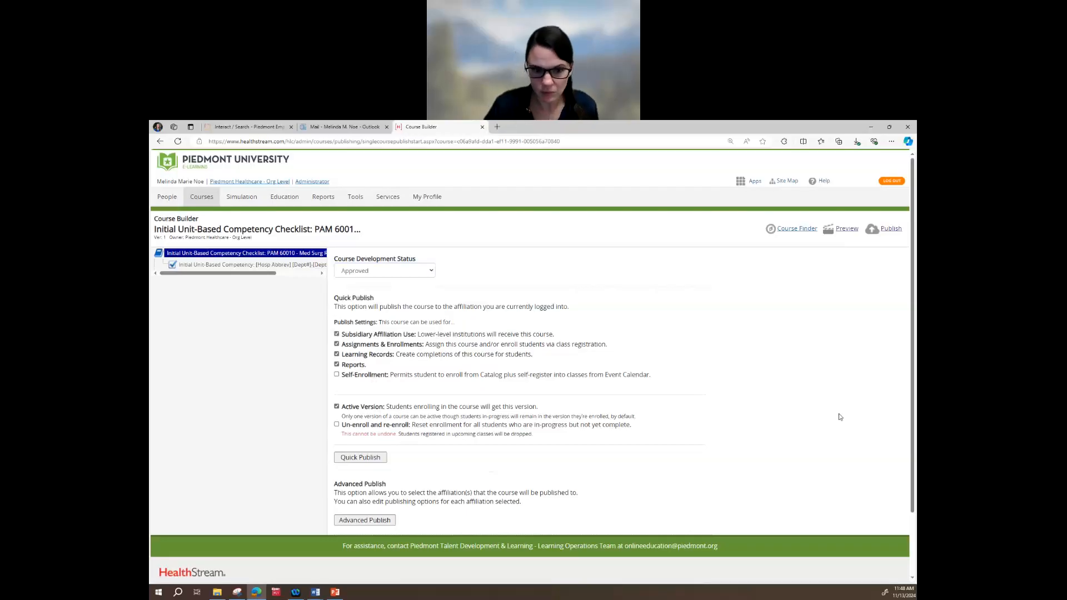
{"action": "scroll", "coordinate": [841, 416], "scroll_direction": "down", "scroll_amount": 2}
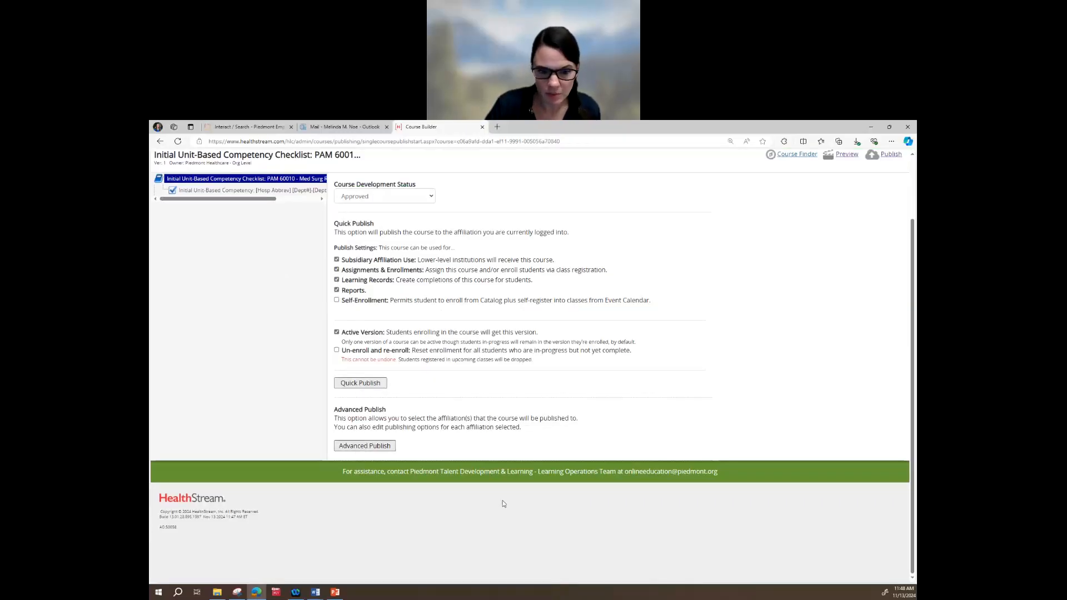
- Quick Publish the course to the current affiliation and confirm the publish
{"action": "left_click", "coordinate": [350, 383]}
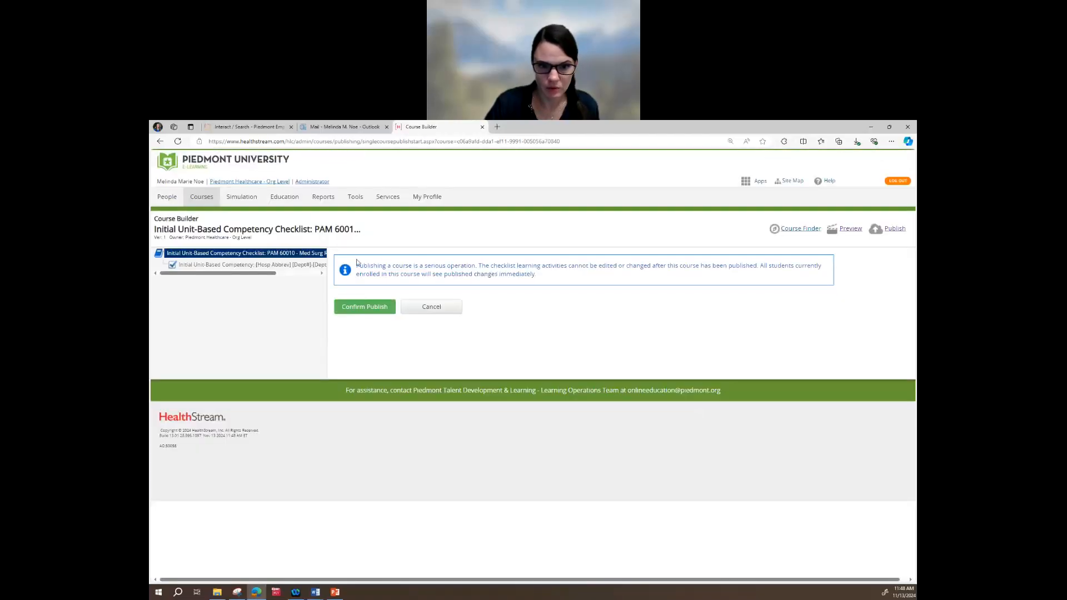
{"action": "left_click", "coordinate": [361, 308]}
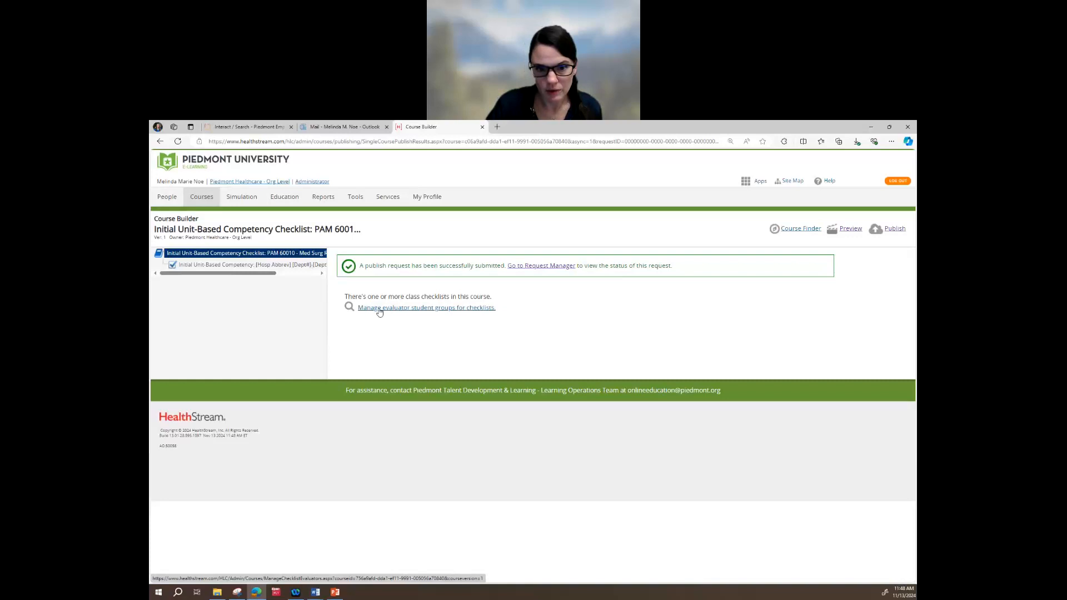
- Search the evaluator student groups for 'checklist'
{"action": "left_click", "coordinate": [458, 310]}
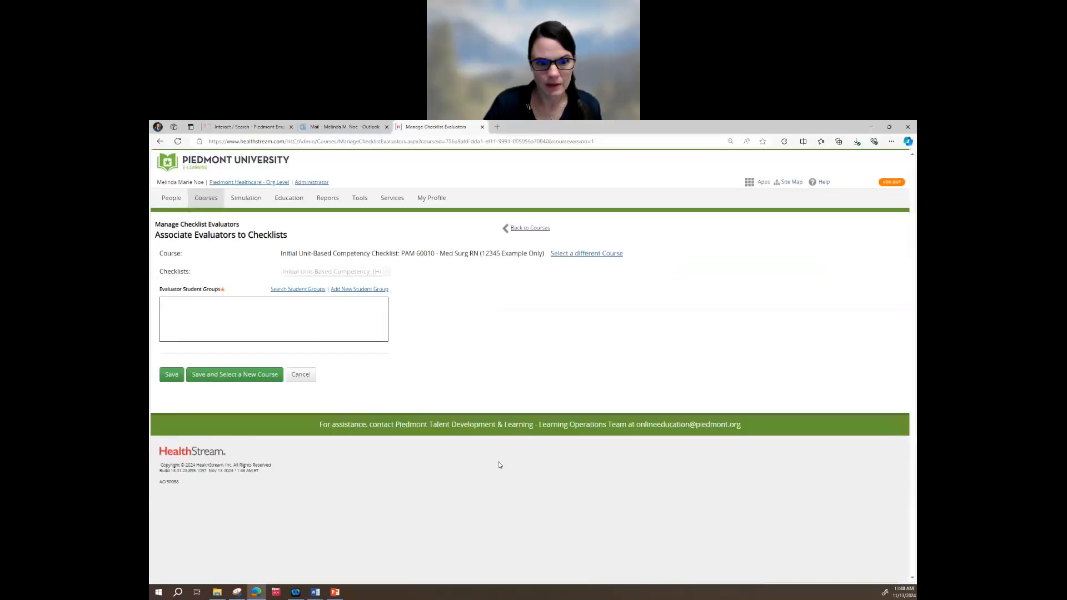
{"action": "left_click", "coordinate": [298, 289]}
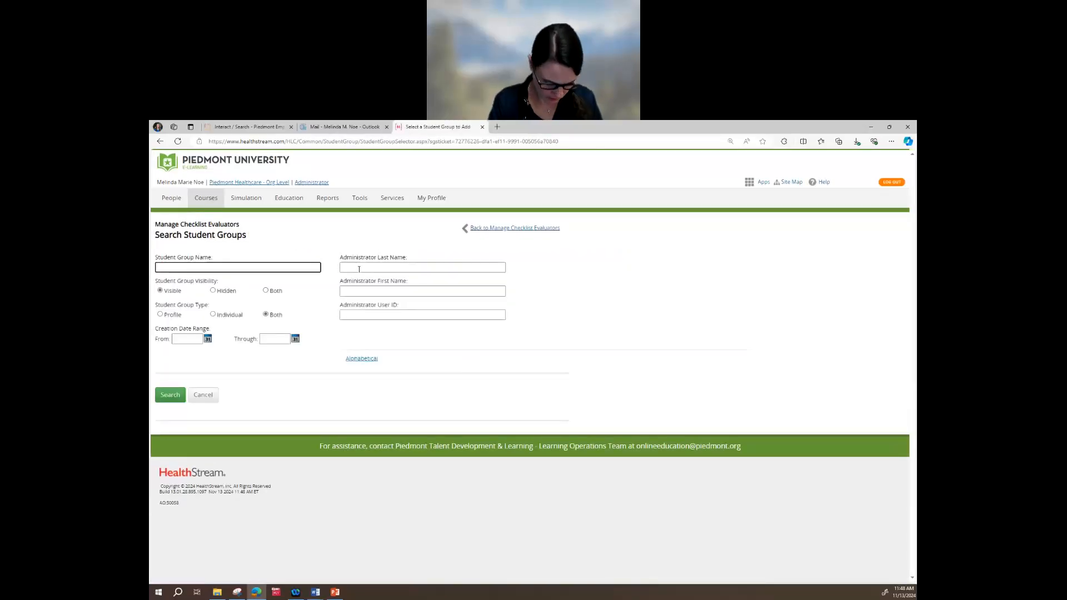
{"action": "type", "text": "checklist"}
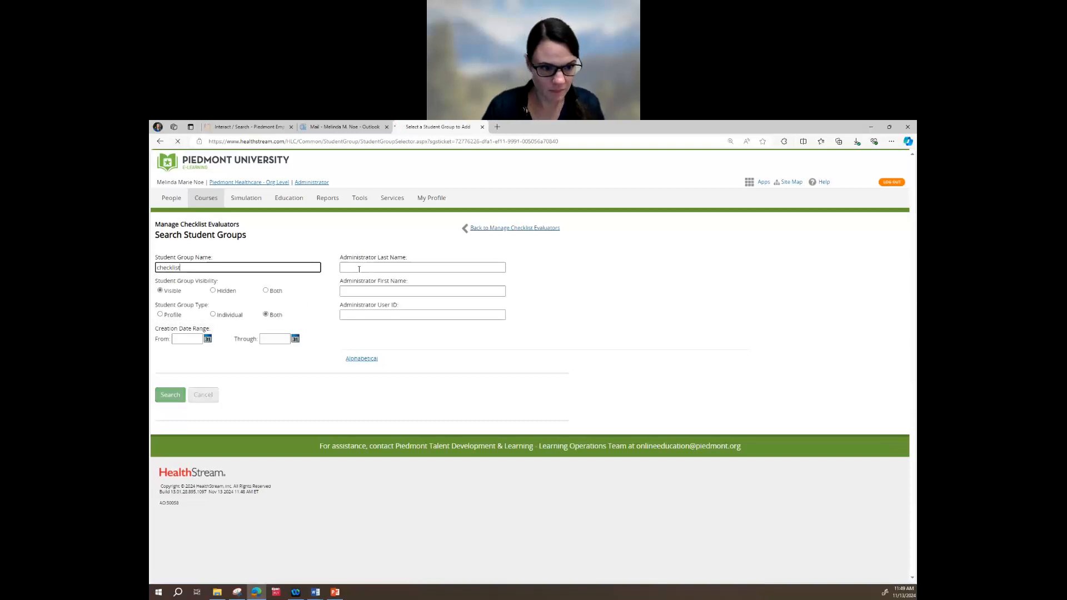
{"action": "key", "text": "Return"}
{"action": "scroll", "coordinate": [516, 426], "scroll_direction": "down", "scroll_amount": 1}
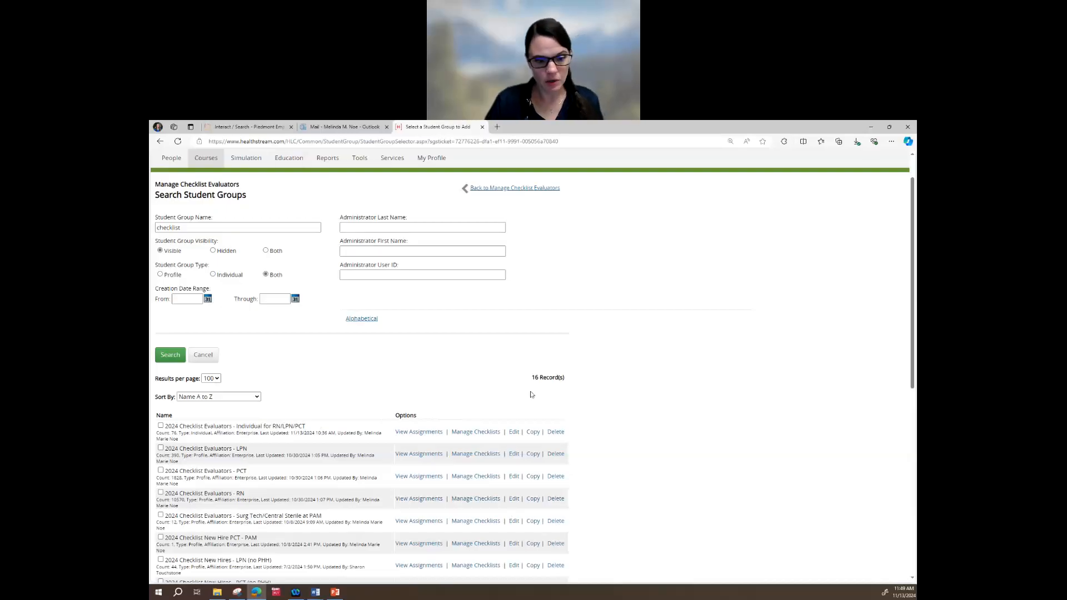
- Select the 2024 Checklist Evaluators - RN and Individual for RN/LPN/PCT groups
{"action": "left_click", "coordinate": [160, 493]}
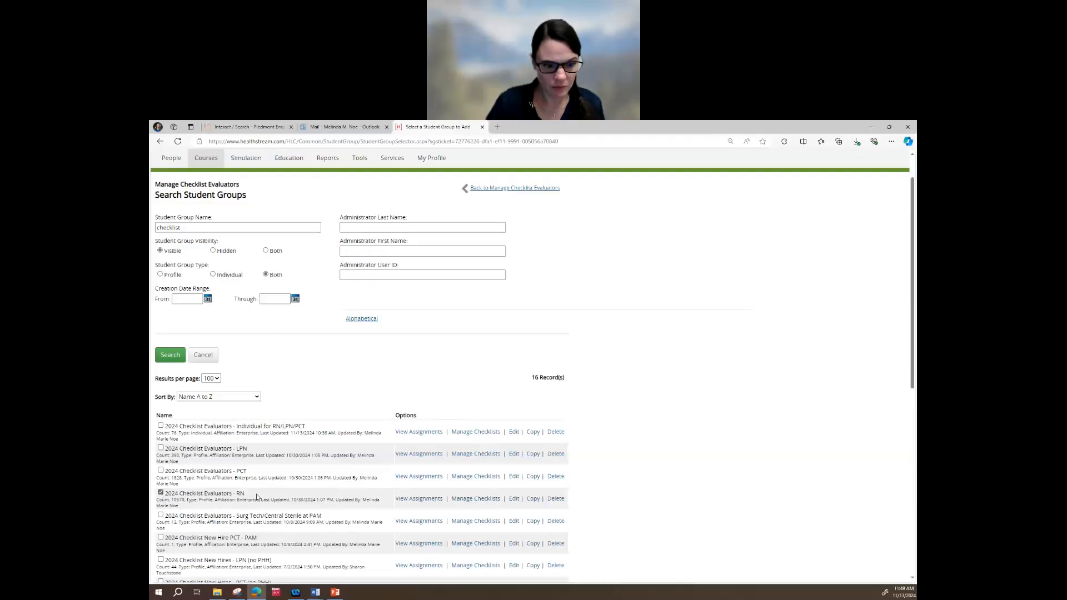
{"action": "left_click", "coordinate": [161, 426]}
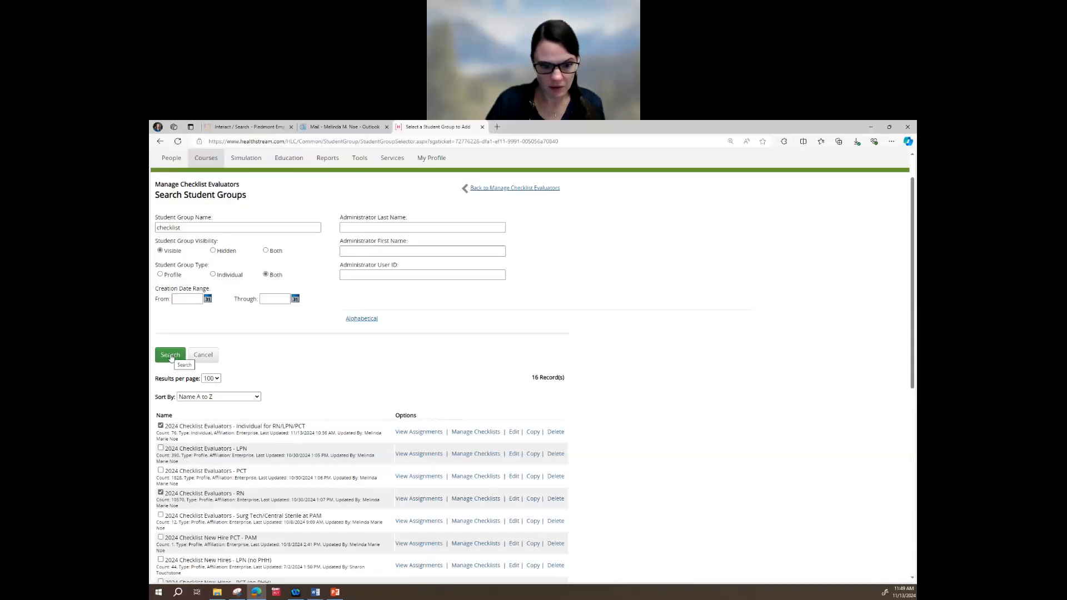
{"action": "scroll", "coordinate": [285, 472], "scroll_direction": "down", "scroll_amount": 10}
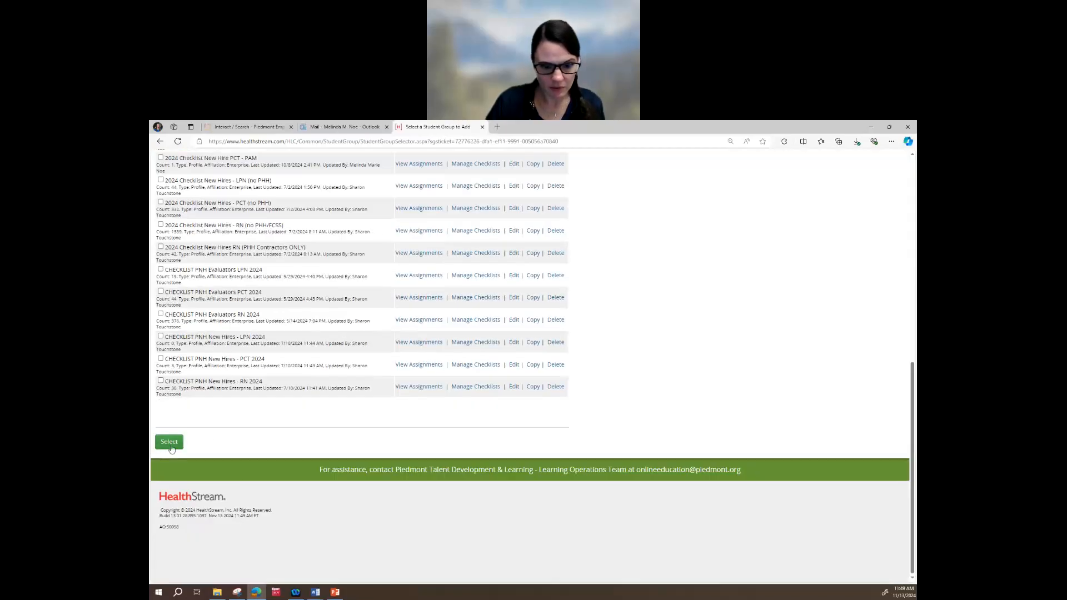
{"action": "left_click", "coordinate": [169, 441]}
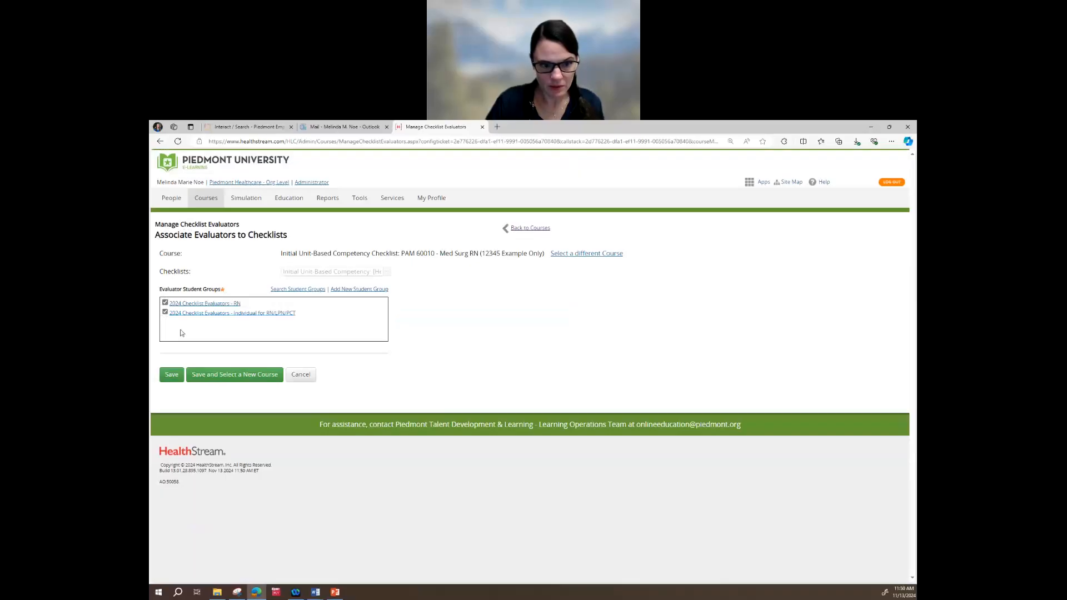
- Re-tick the 2024 Checklist Evaluators - RN group and save both evaluator groups
{"action": "left_click", "coordinate": [165, 302]}
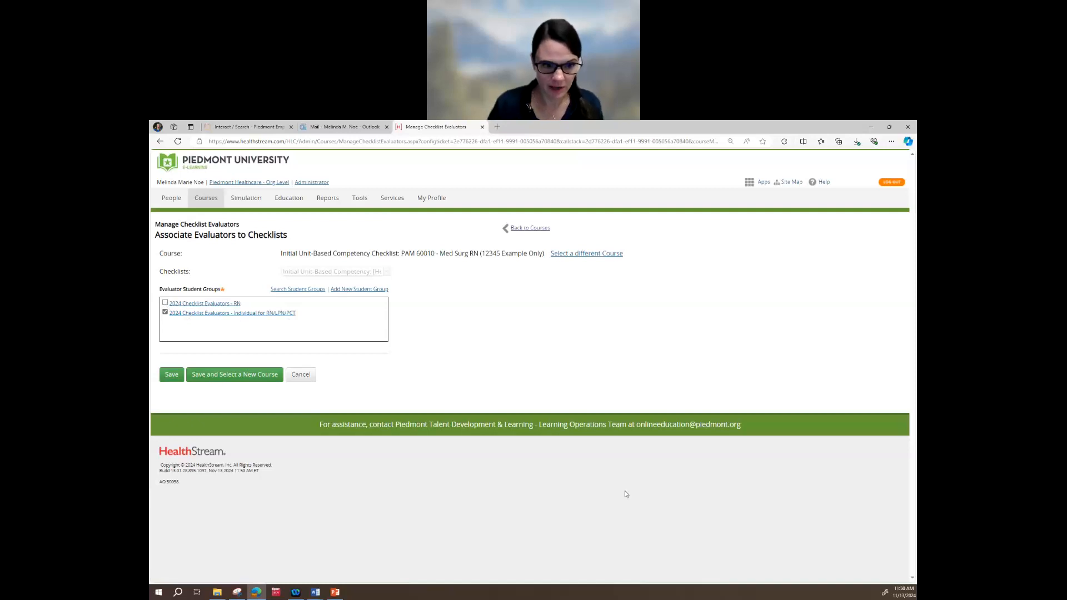
{"action": "left_click", "coordinate": [165, 303]}
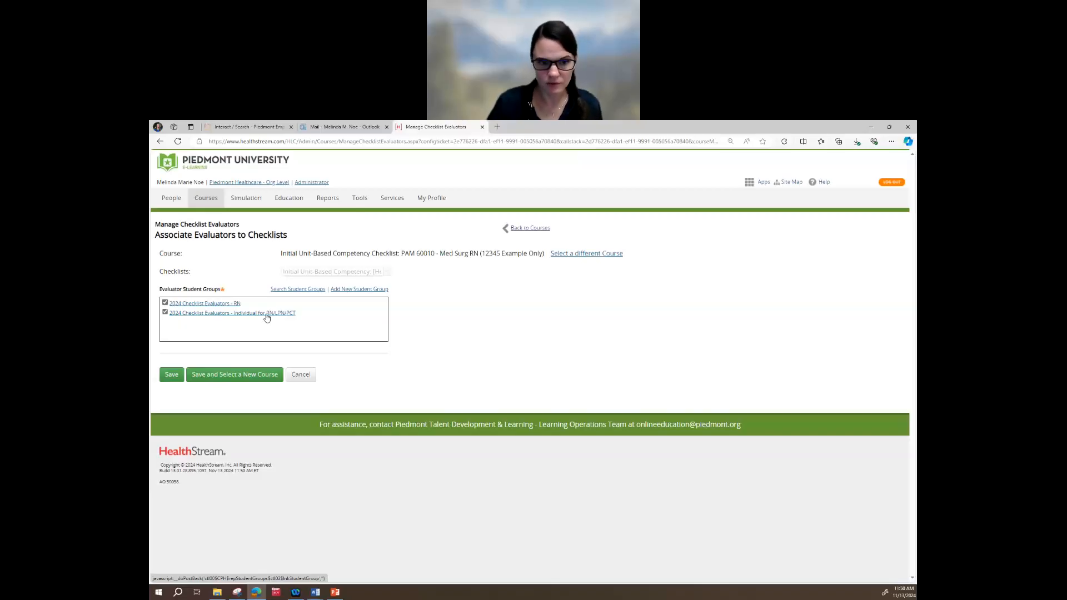
{"action": "left_click", "coordinate": [171, 378]}
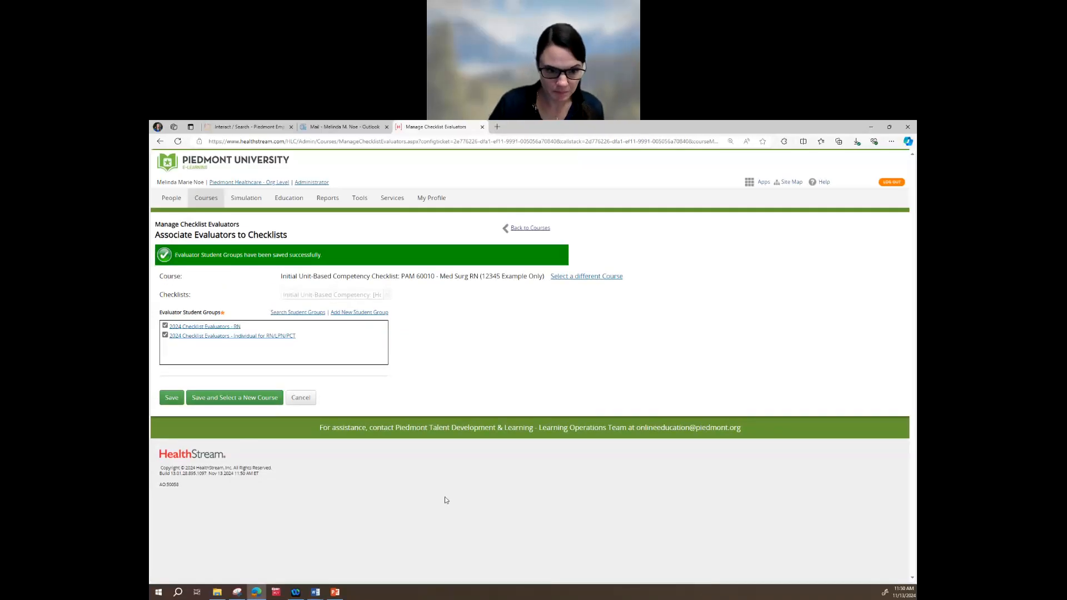
- Search 'checklist' again and add the 2024 Checklist Evaluators - LPN and PCT groups
{"action": "left_click", "coordinate": [300, 313]}
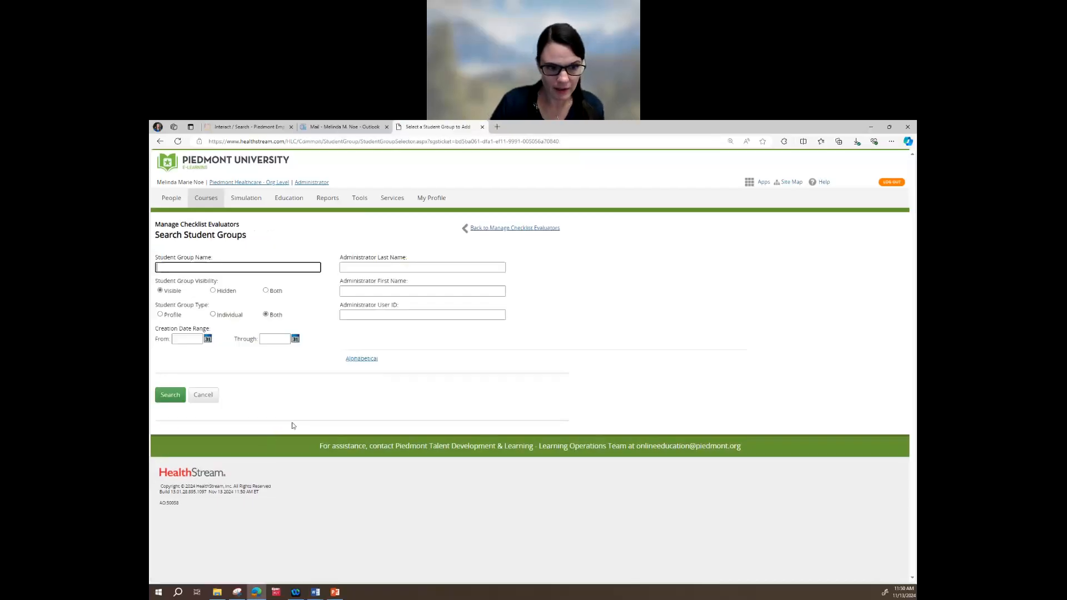
{"action": "type", "text": "checklist"}
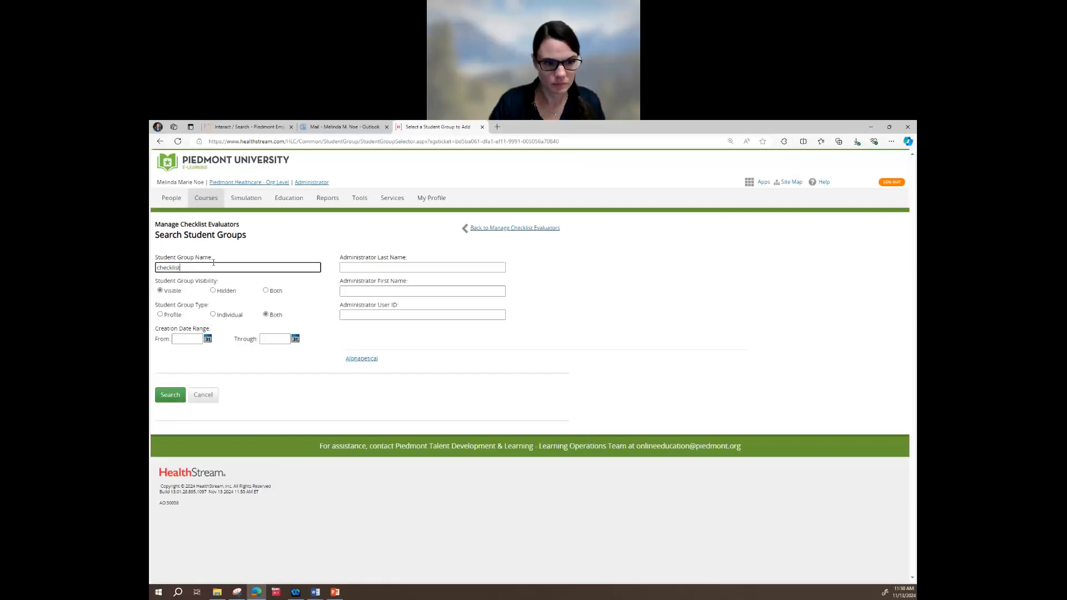
{"action": "key", "text": "Return"}
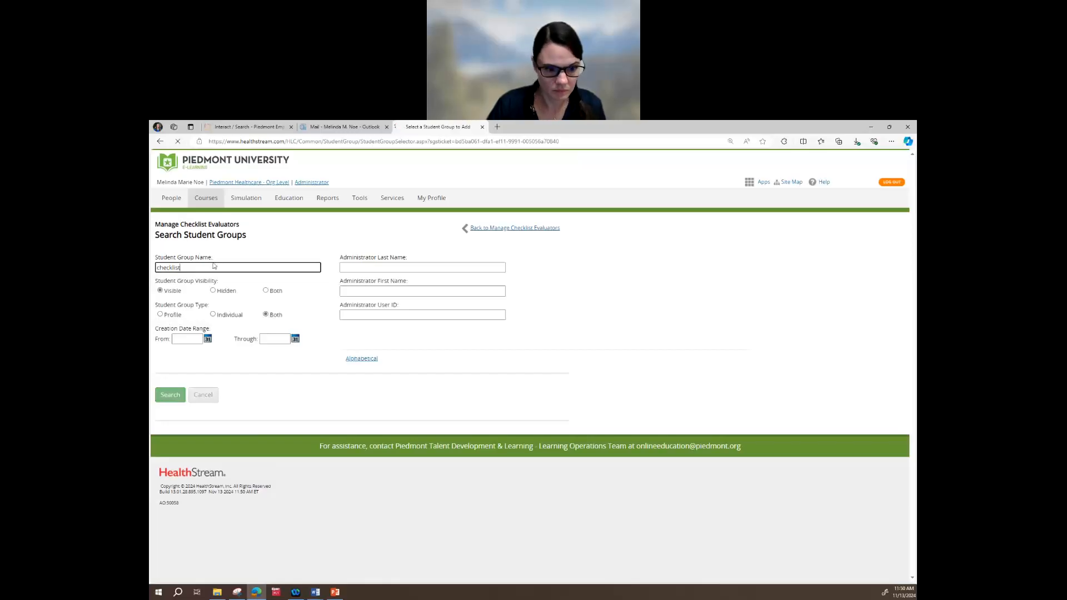
{"action": "scroll", "coordinate": [299, 447], "scroll_direction": "down", "scroll_amount": 1}
{"action": "scroll", "coordinate": [299, 447], "scroll_direction": "down", "scroll_amount": 1}
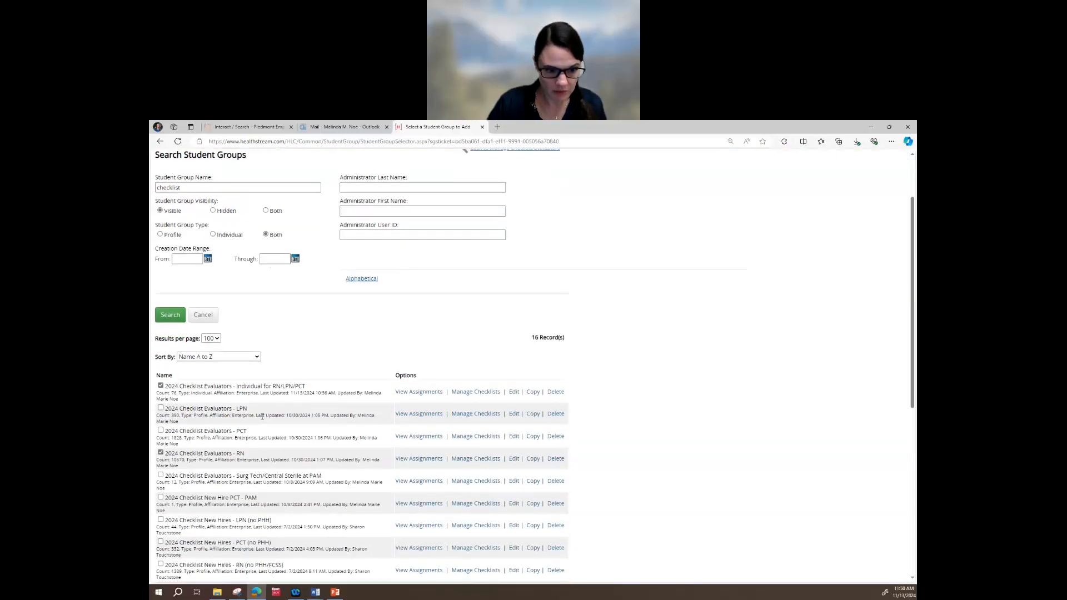
{"action": "left_click", "coordinate": [161, 408]}
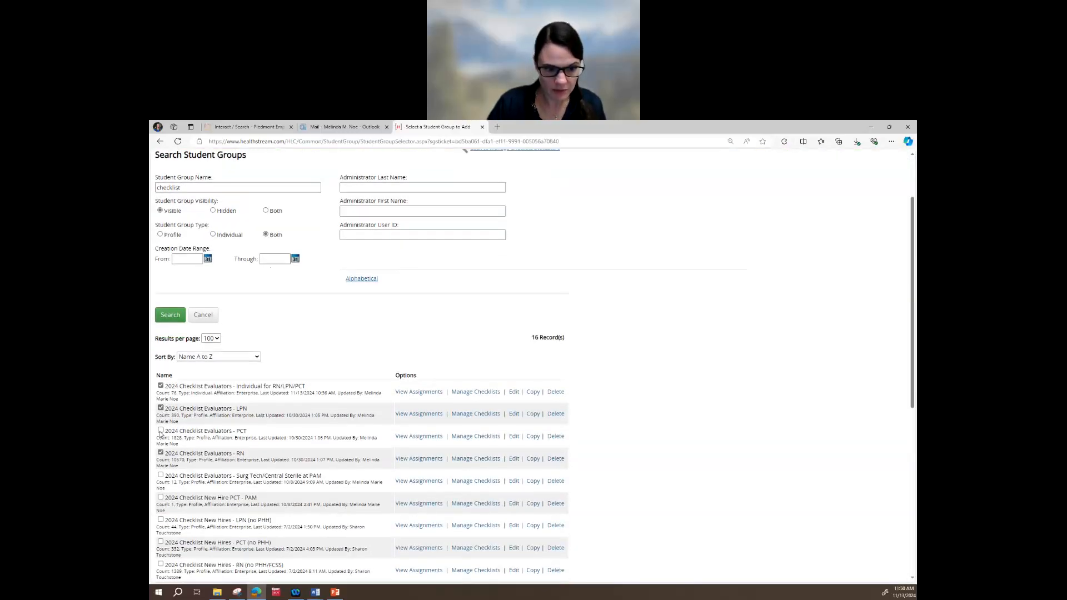
{"action": "left_click", "coordinate": [160, 431]}
{"action": "left_click", "coordinate": [170, 315]}
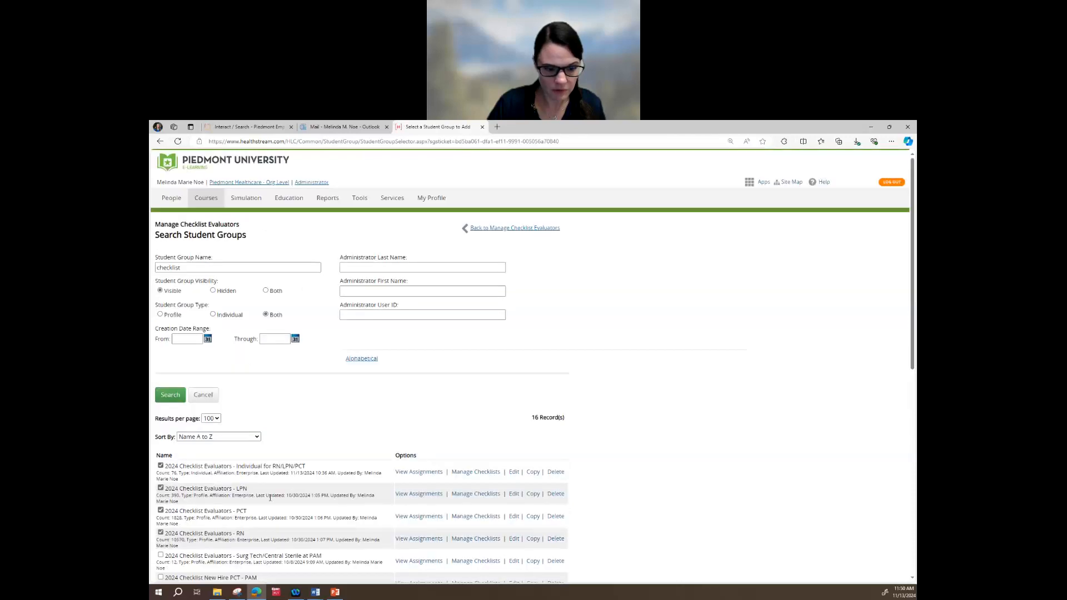
{"action": "scroll", "coordinate": [194, 480], "scroll_direction": "down", "scroll_amount": 10}
{"action": "left_click", "coordinate": [169, 442]}
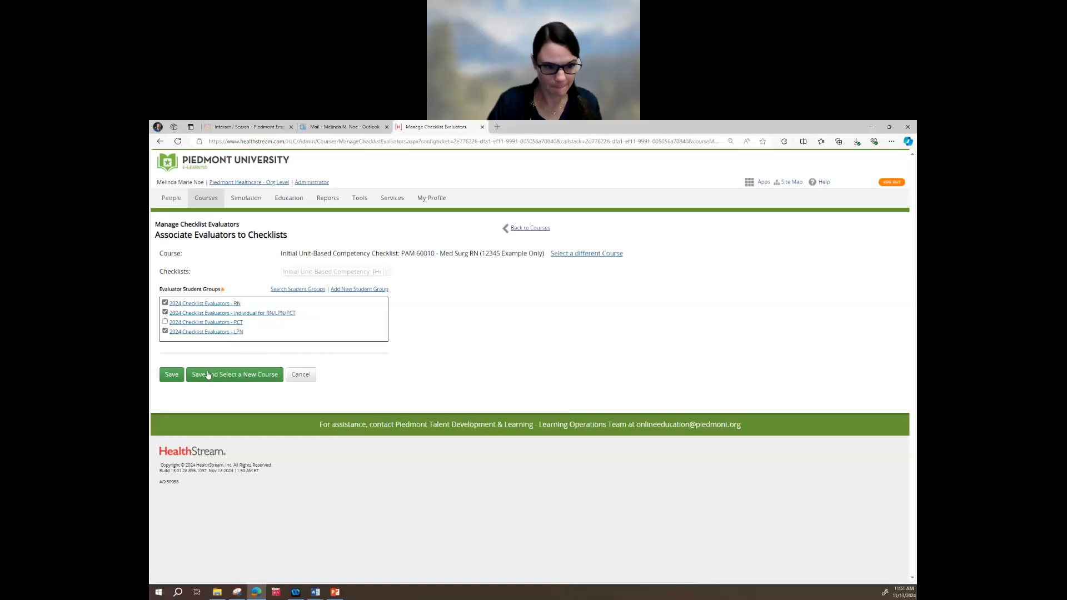
- Save without the PCT group, then untick LPN and save again
{"action": "left_click", "coordinate": [171, 379]}
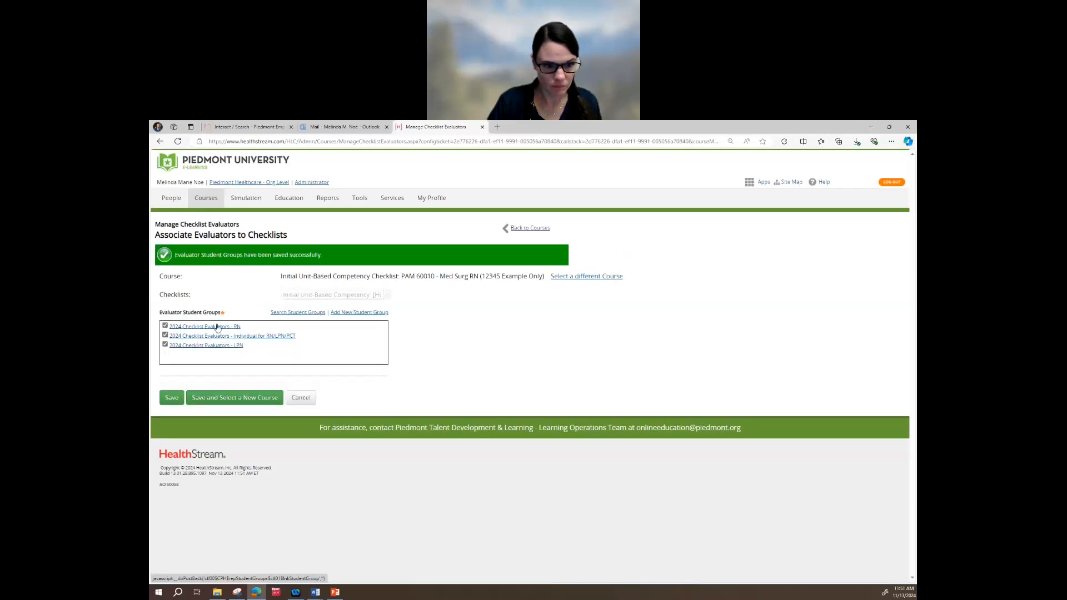
{"action": "left_click", "coordinate": [165, 345]}
{"action": "left_click", "coordinate": [168, 398]}
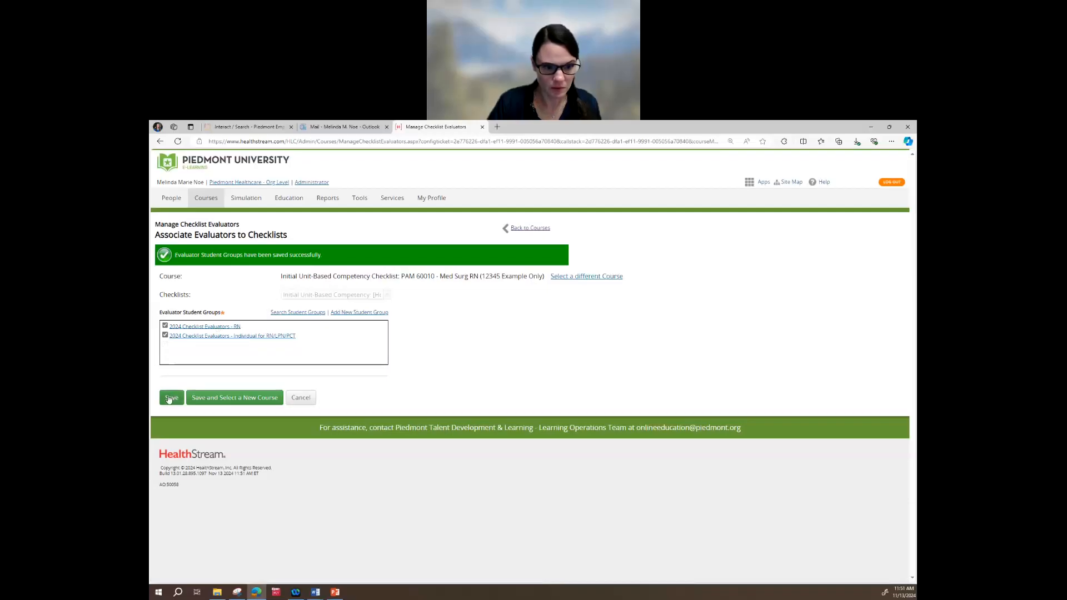
{"action": "left_click", "coordinate": [172, 399]}
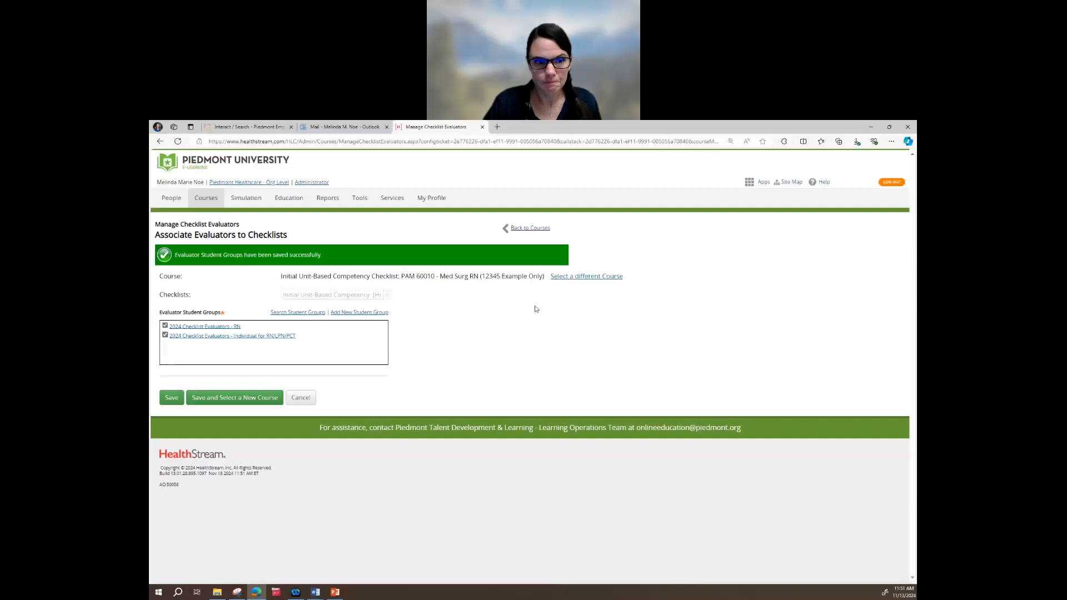
- Go back to the Courses administration menu via Back to Courses
{"action": "left_click", "coordinate": [531, 232]}
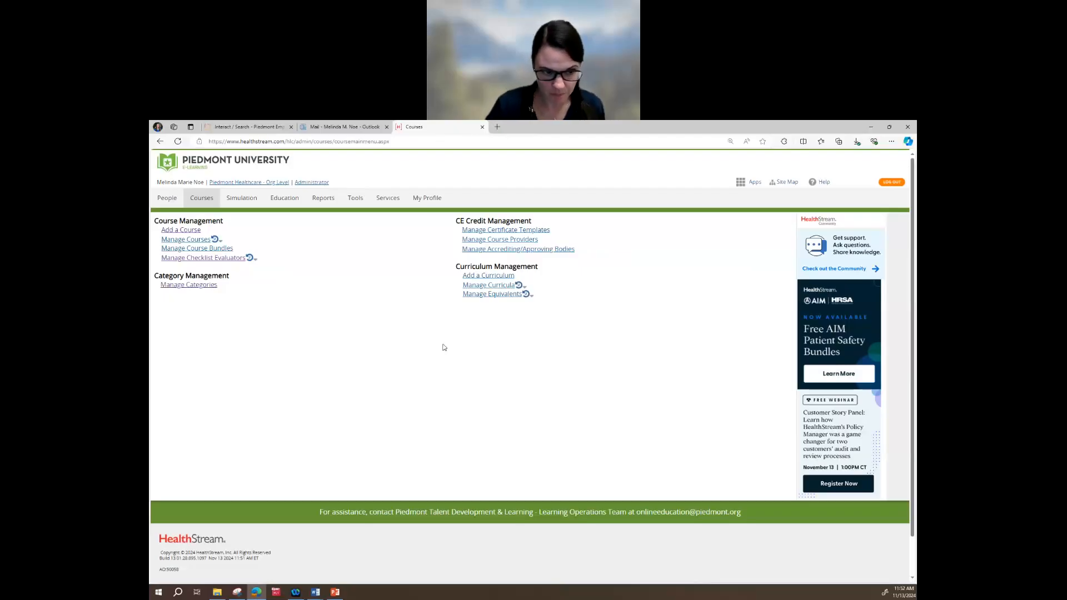
- Log in under the 610 Student/Manager affiliation
{"action": "left_click", "coordinate": [312, 183]}
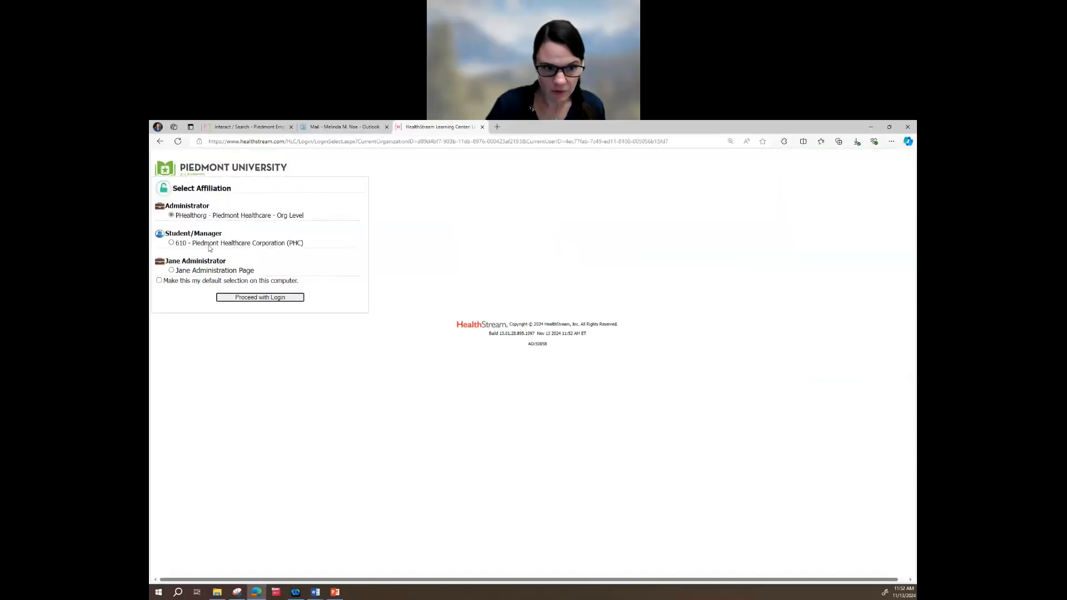
{"action": "left_click", "coordinate": [185, 243]}
{"action": "left_click", "coordinate": [261, 298]}
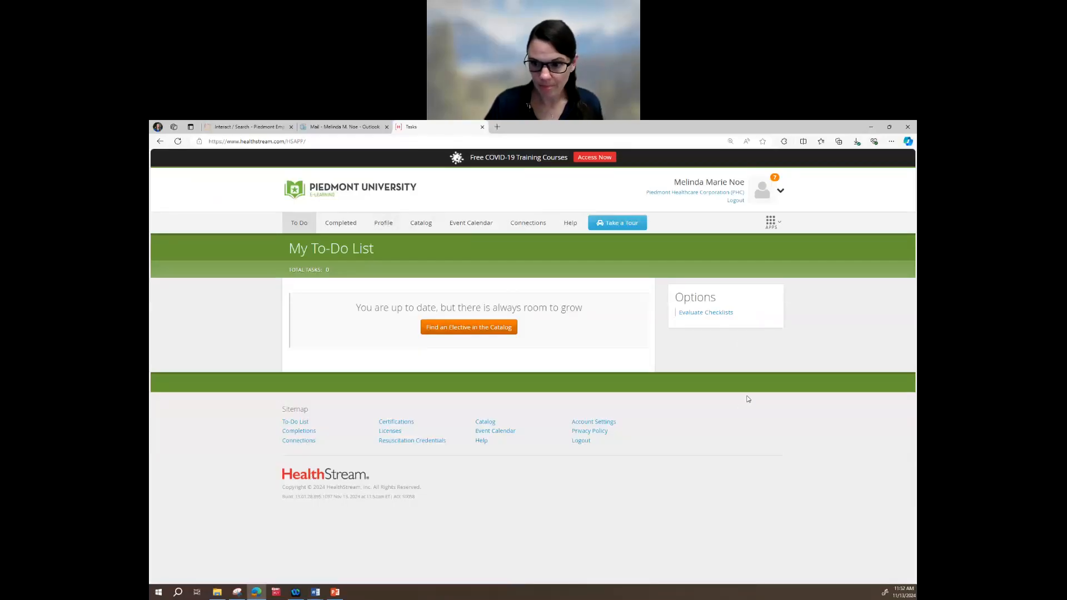
- Open Evaluate Checklists, search for the student by name, and select the match
{"action": "left_click", "coordinate": [705, 313]}
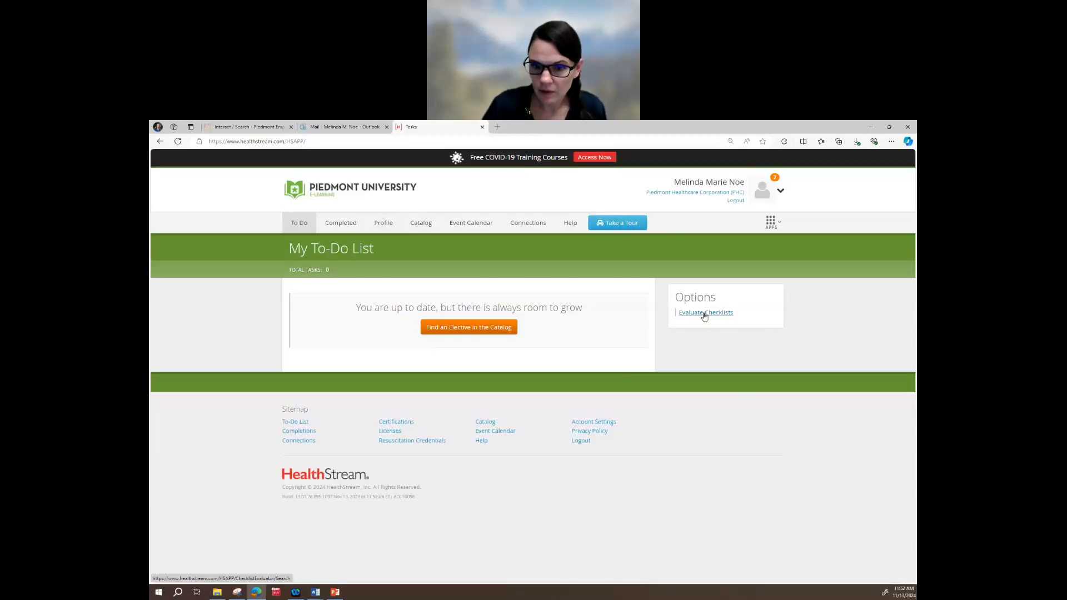
{"action": "left_click", "coordinate": [395, 310]}
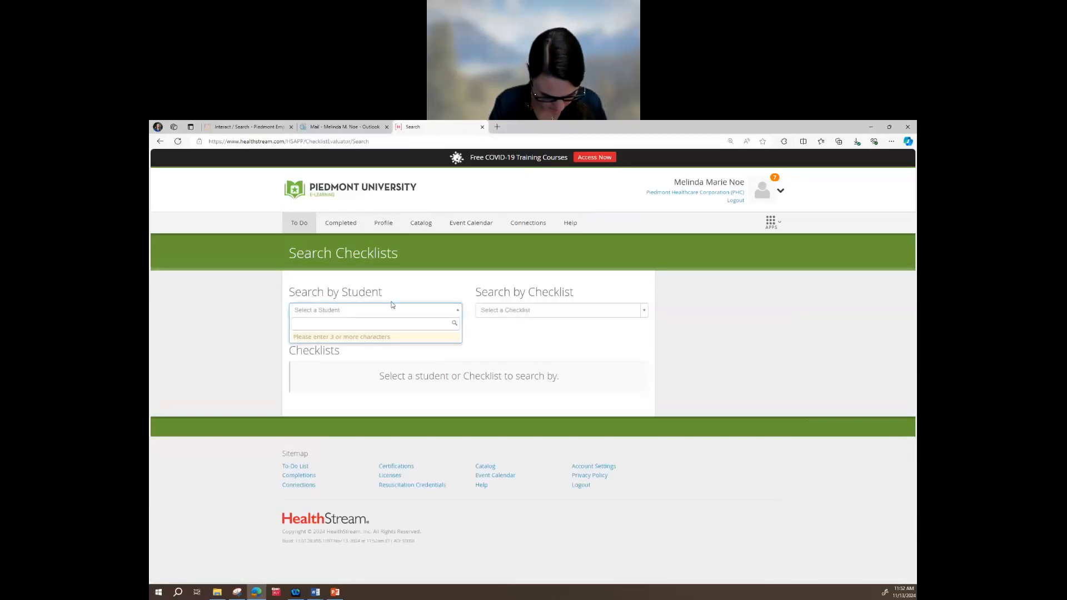
{"action": "type", "text": "ashton"}
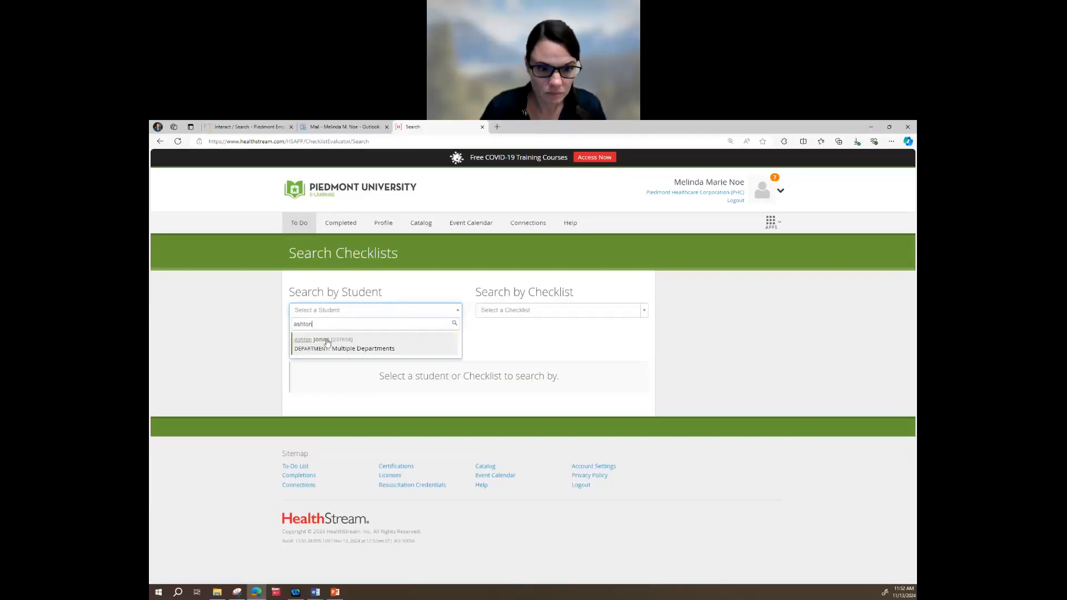
{"action": "left_click", "coordinate": [328, 342]}
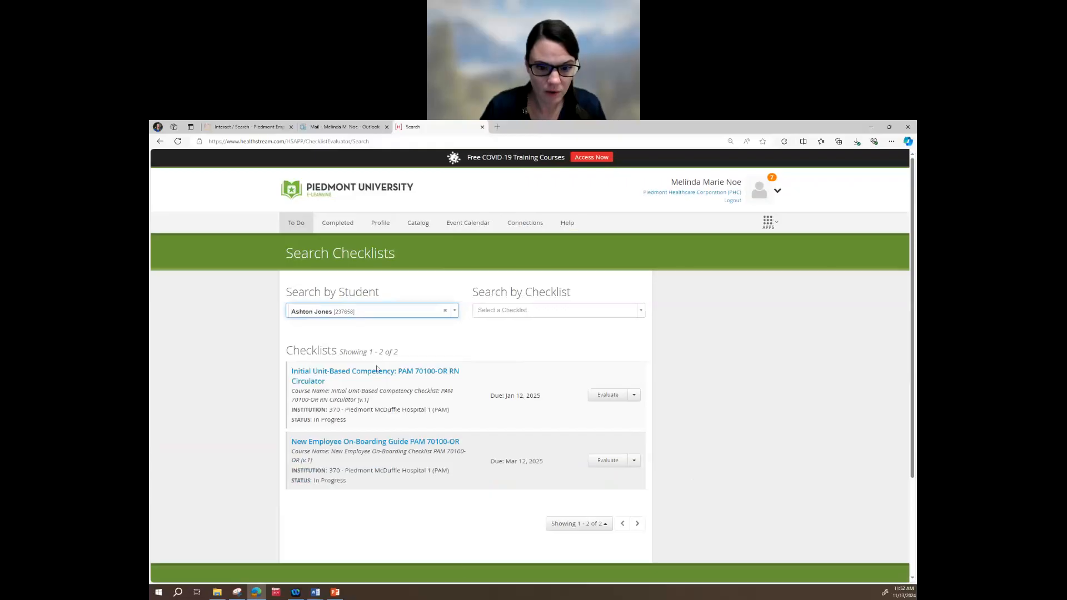